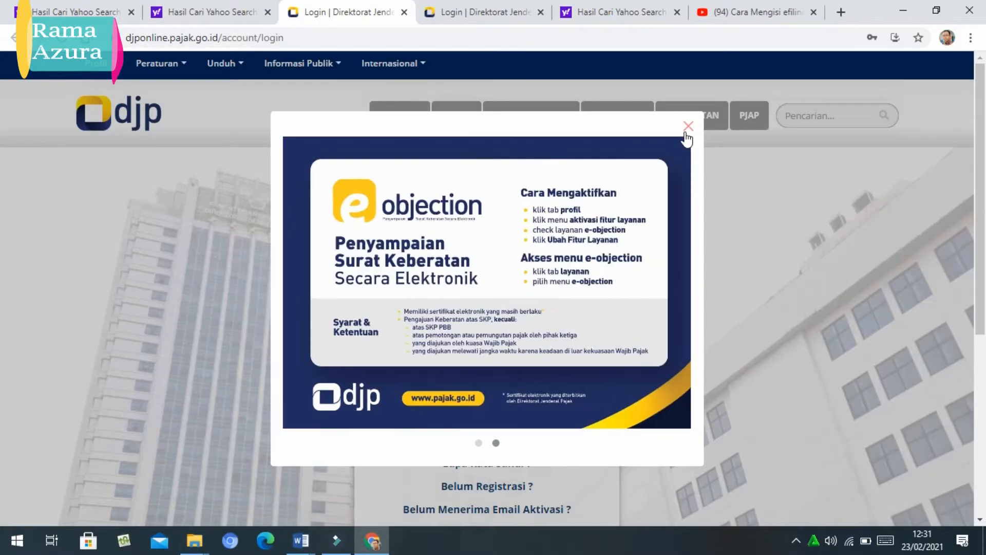
- Close the e-objection announcement and paste the taxpayer identification number (NPWP) into the login form
{"action": "left_click", "coordinate": [687, 128]}
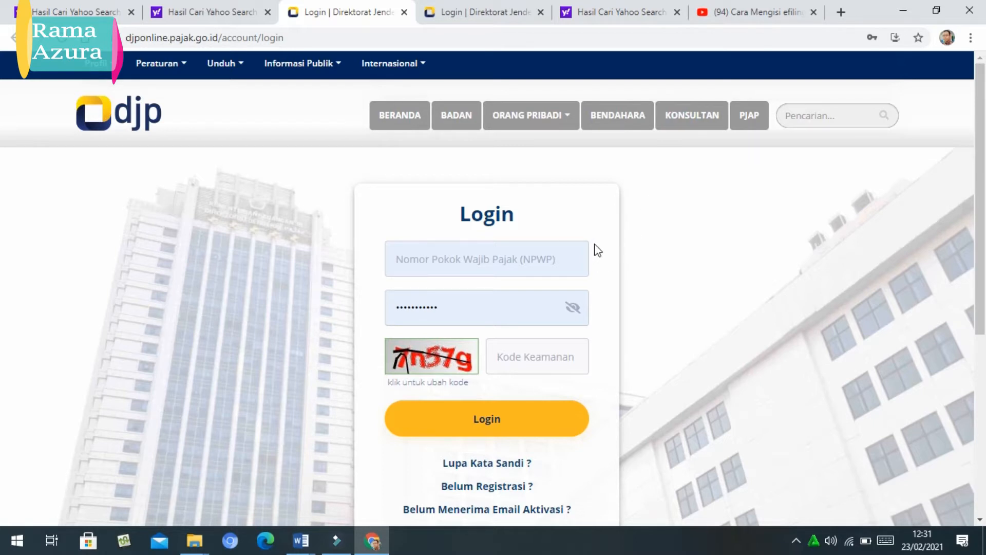
{"action": "left_click", "coordinate": [535, 261]}
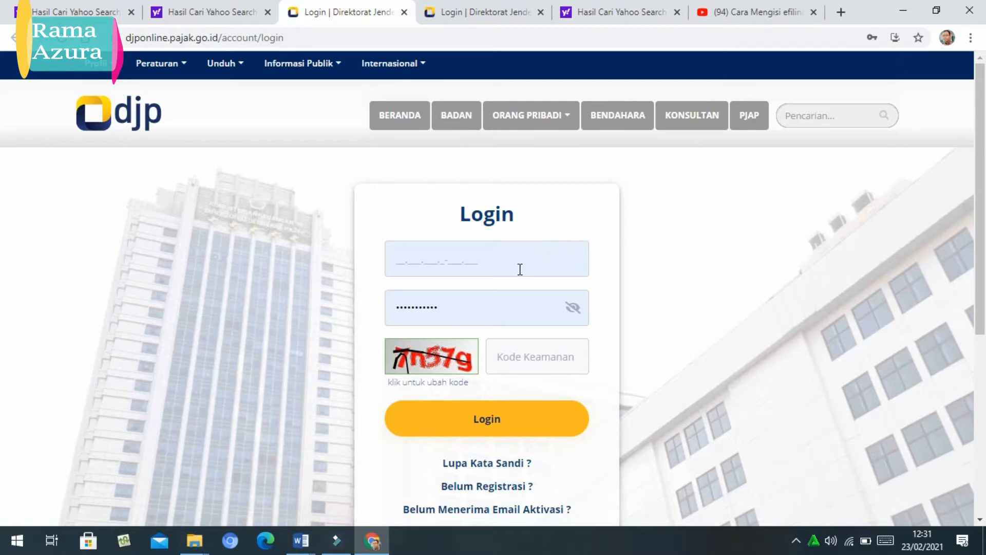
{"action": "left_click", "coordinate": [520, 269]}
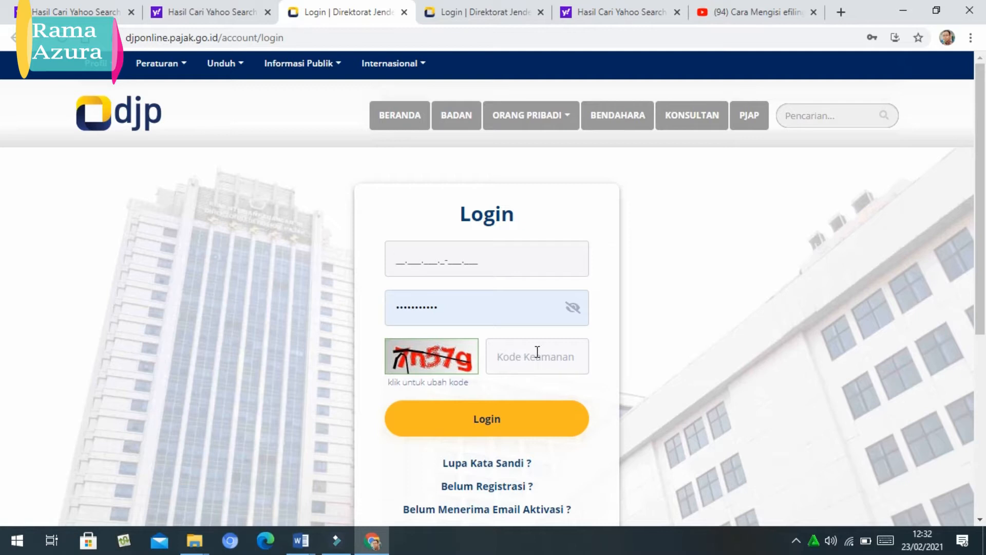
{"action": "right_click", "coordinate": [416, 257]}
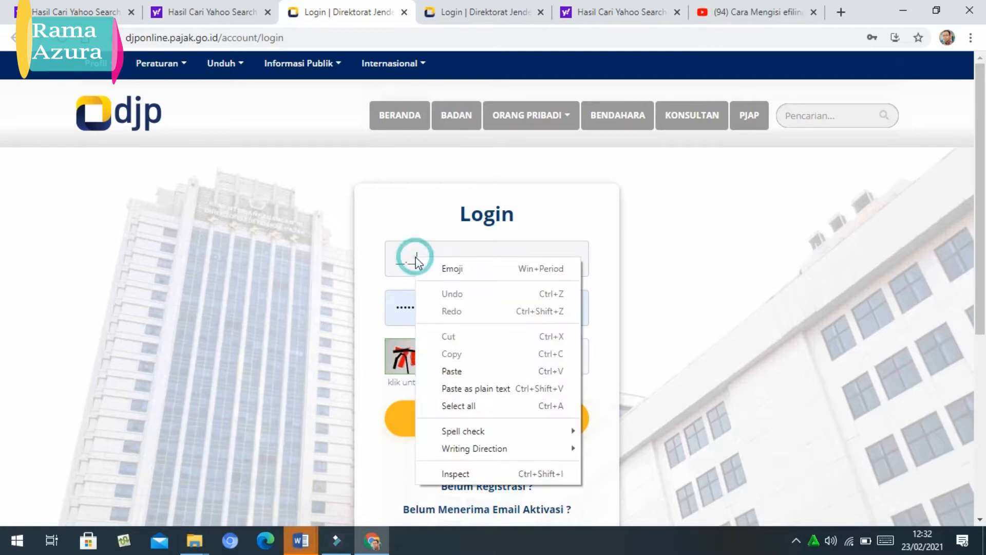
{"action": "left_click", "coordinate": [473, 371]}
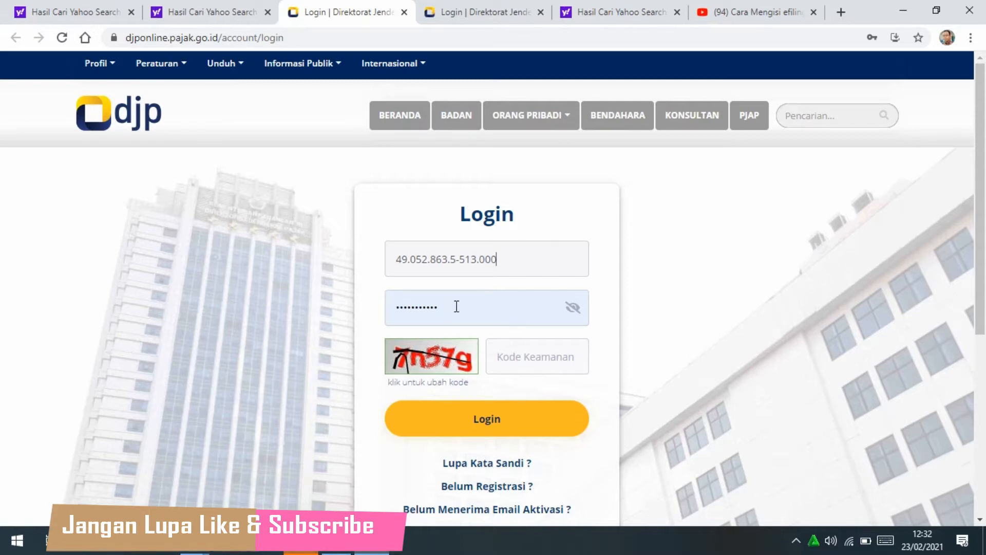
- Enter the security code shown in the captcha image and log in to the account
{"action": "left_click", "coordinate": [522, 358]}
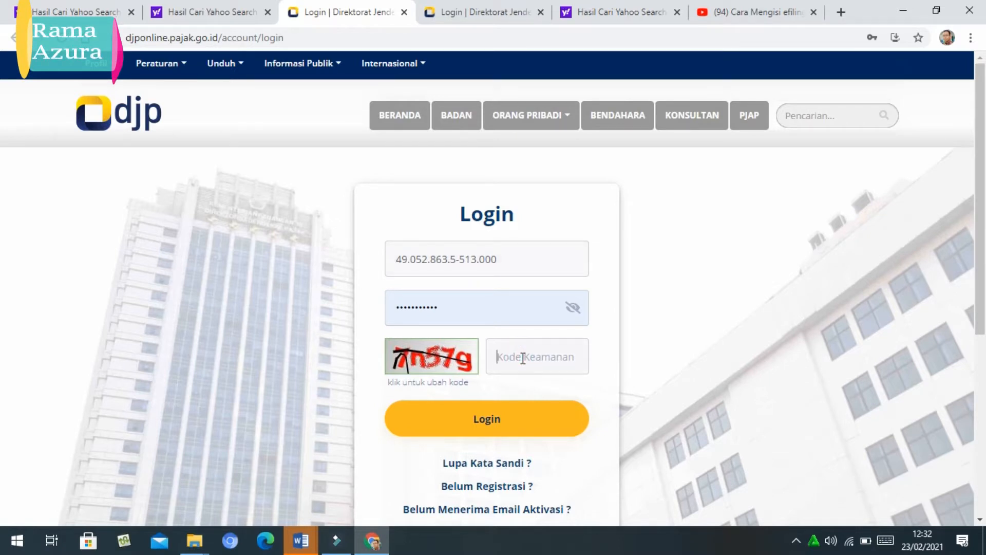
{"action": "type", "text": "7n57g"}
{"action": "left_click", "coordinate": [489, 424]}
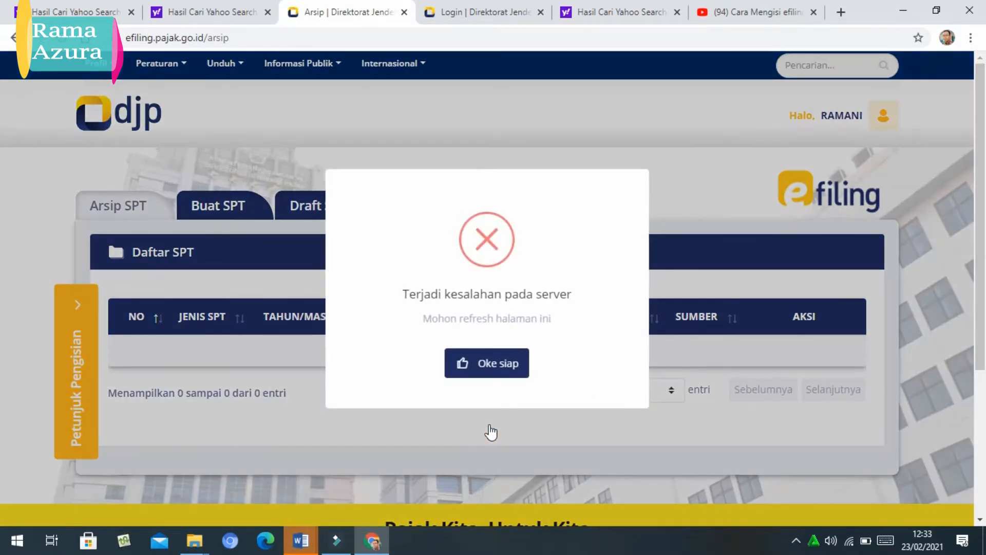
- Dismiss the error and start a new SPT, answering Tidak to the business, separate-tax and income-below-60-million questions
{"action": "left_click", "coordinate": [489, 363]}
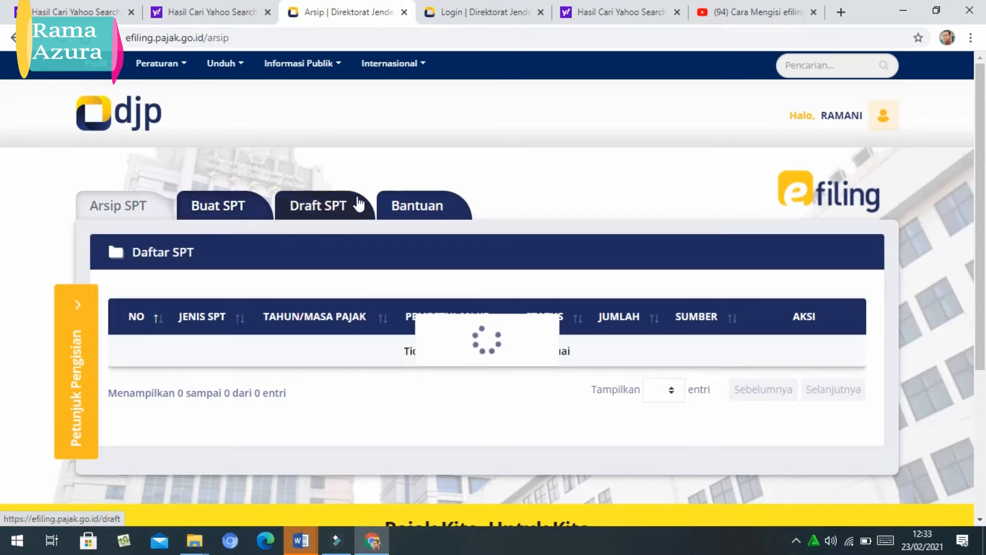
{"action": "left_click", "coordinate": [236, 210]}
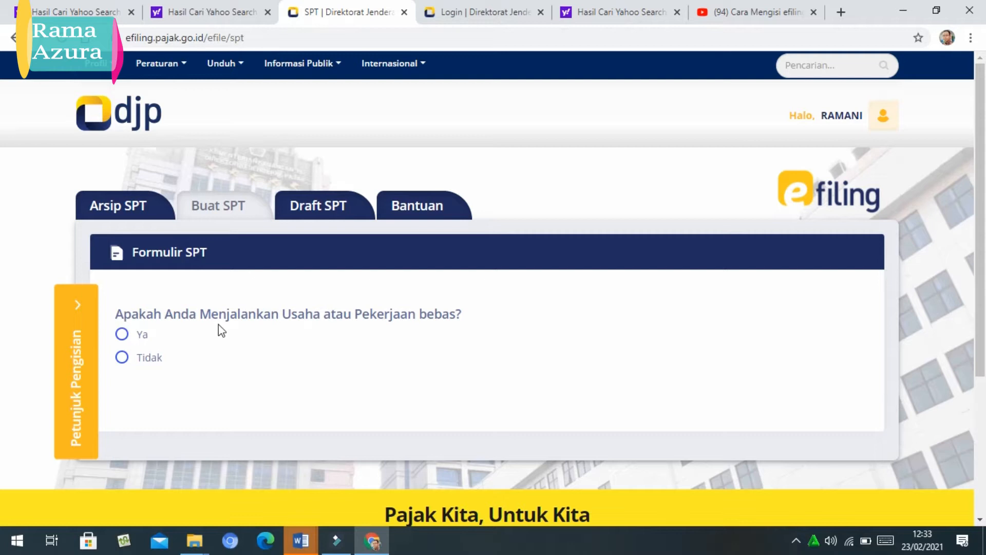
{"action": "left_click", "coordinate": [122, 358]}
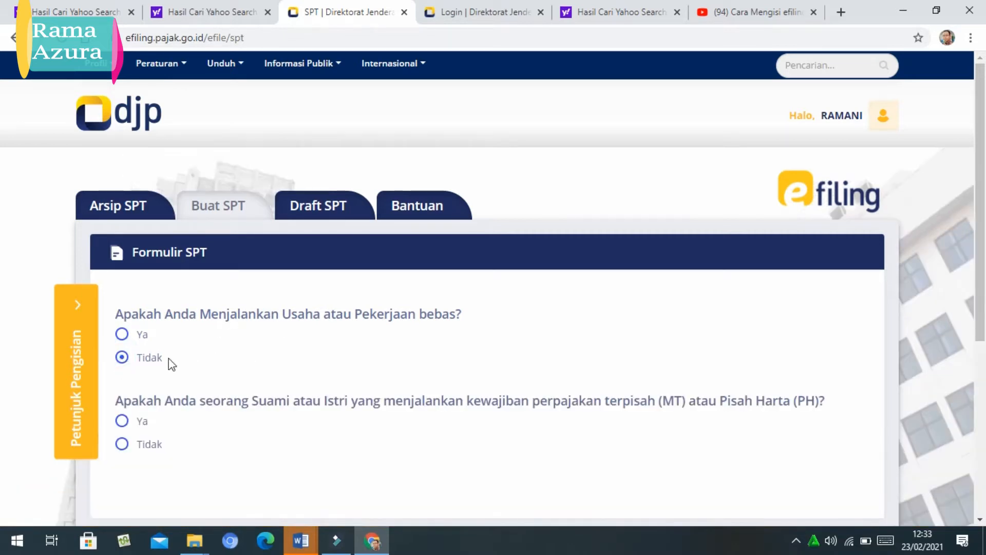
{"action": "scroll", "coordinate": [260, 373], "scroll_direction": "down", "scroll_amount": 1}
{"action": "scroll", "coordinate": [209, 345], "scroll_direction": "down", "scroll_amount": 1}
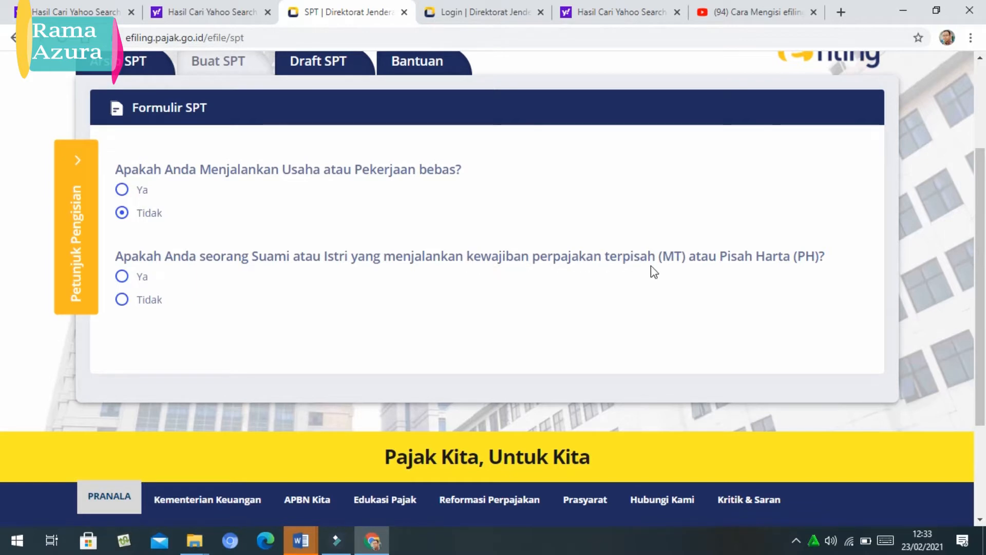
{"action": "left_click", "coordinate": [122, 300]}
{"action": "scroll", "coordinate": [197, 321], "scroll_direction": "down", "scroll_amount": 2}
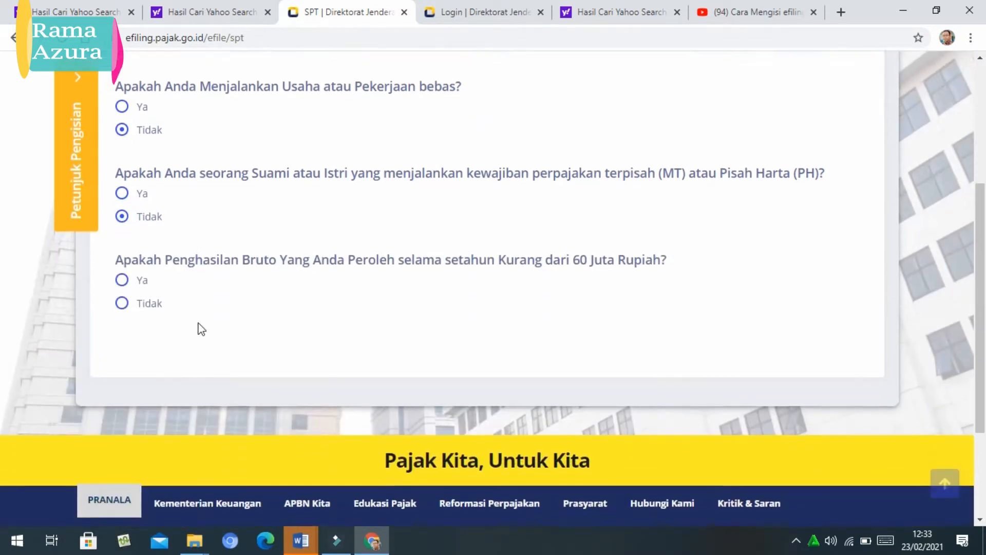
{"action": "scroll", "coordinate": [199, 327], "scroll_direction": "down", "scroll_amount": 1}
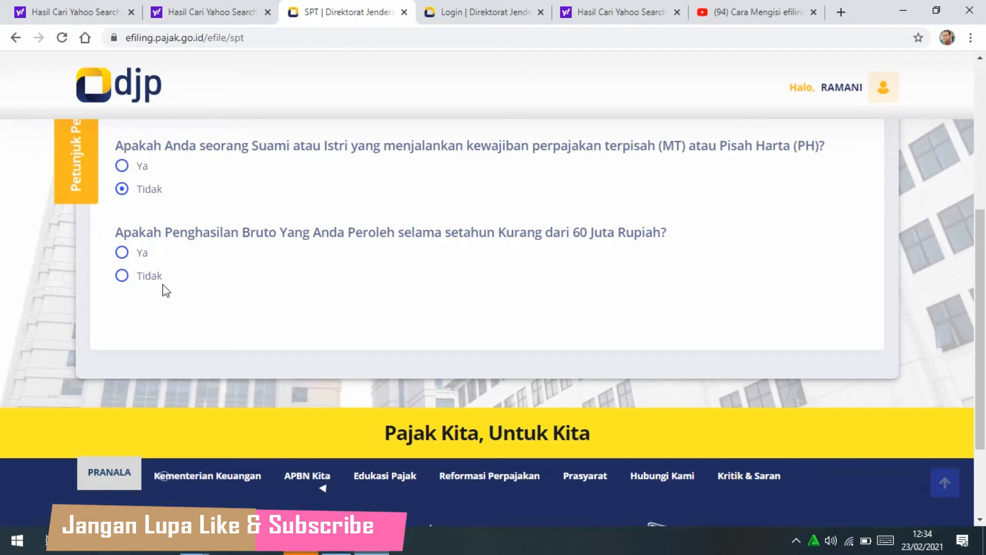
{"action": "left_click", "coordinate": [122, 276]}
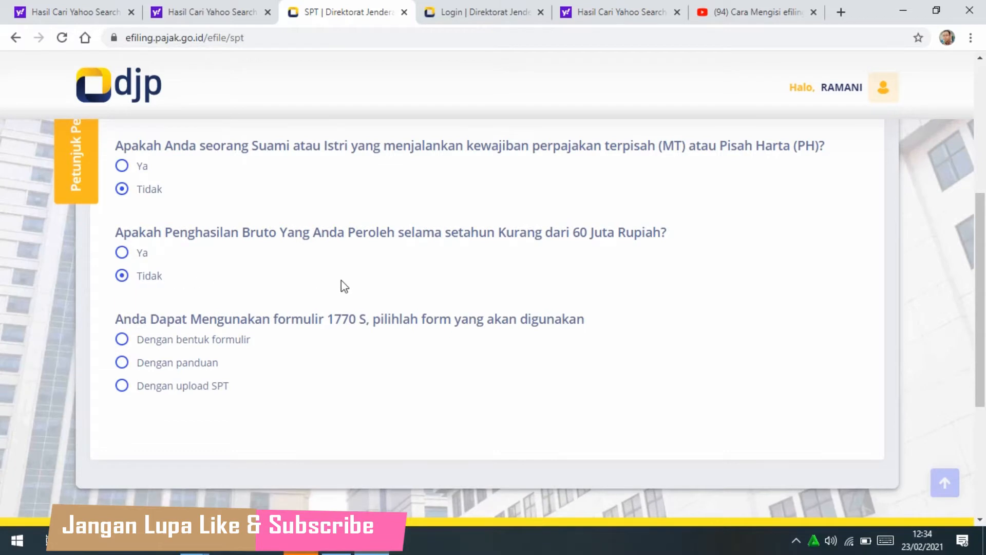
- Choose to fill in form 1770 S with guidance (Dengan panduan) and open the guided form
{"action": "scroll", "coordinate": [360, 313], "scroll_direction": "down", "scroll_amount": 1}
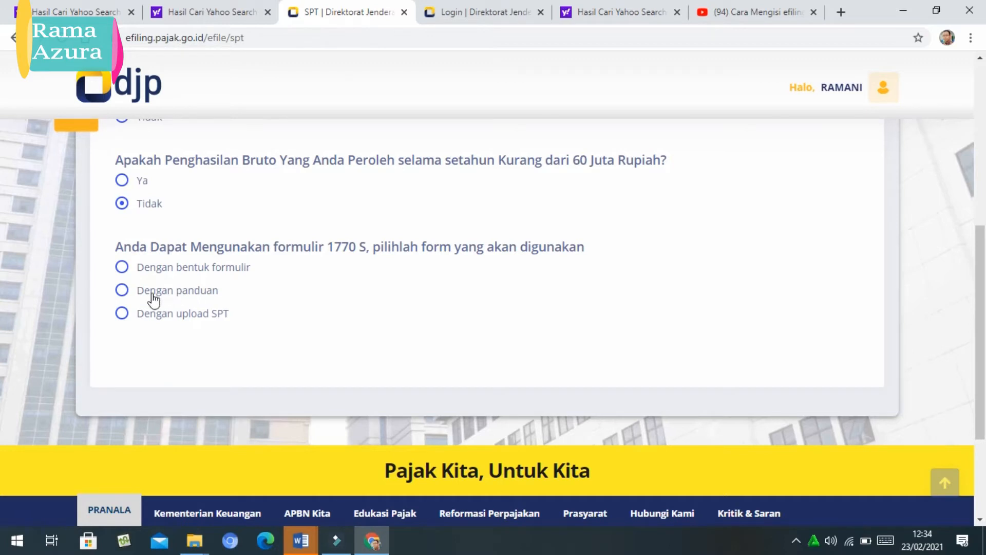
{"action": "left_click", "coordinate": [122, 293]}
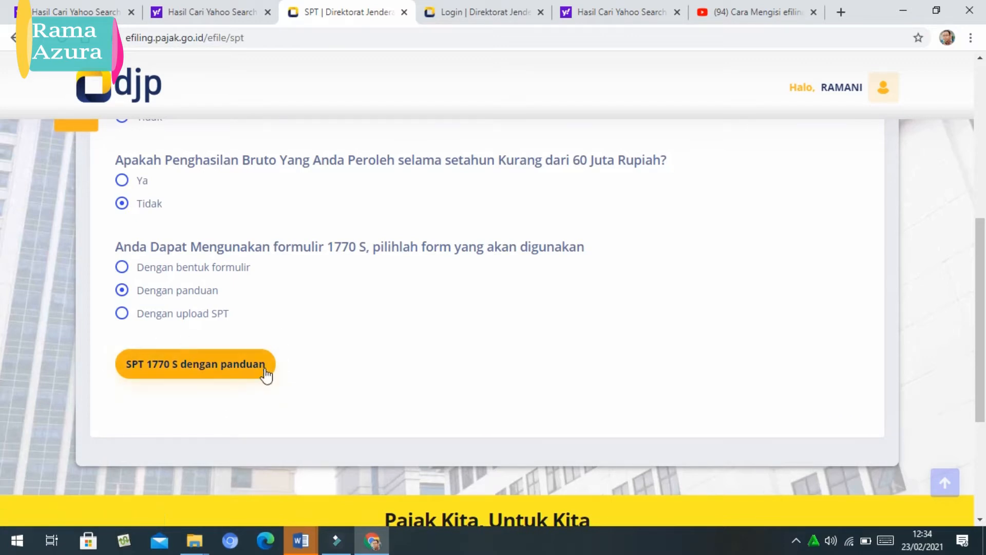
{"action": "left_click", "coordinate": [189, 368]}
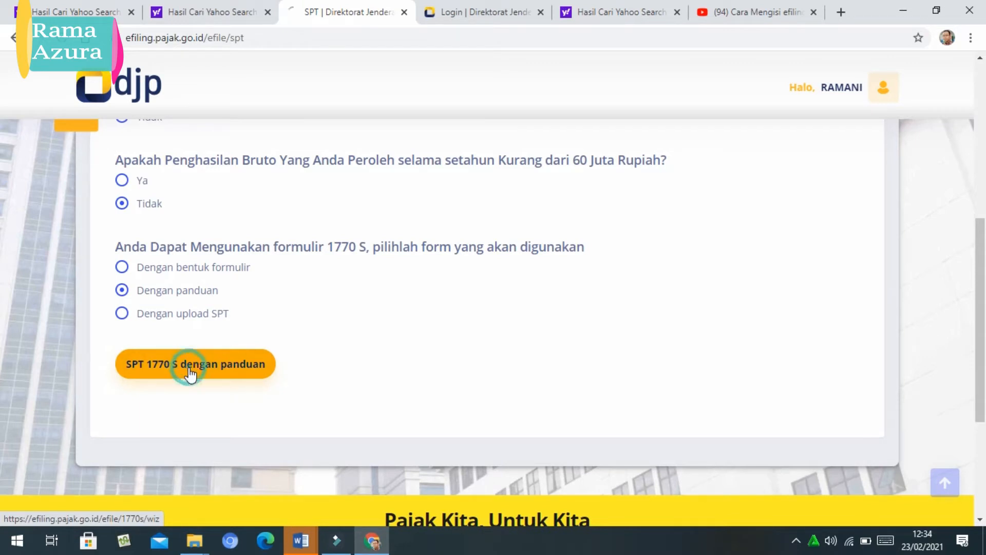
- Set the tax year to 2020 with SPT status Normal and continue to page 2 of the form
{"action": "scroll", "coordinate": [683, 326], "scroll_direction": "down", "scroll_amount": 1}
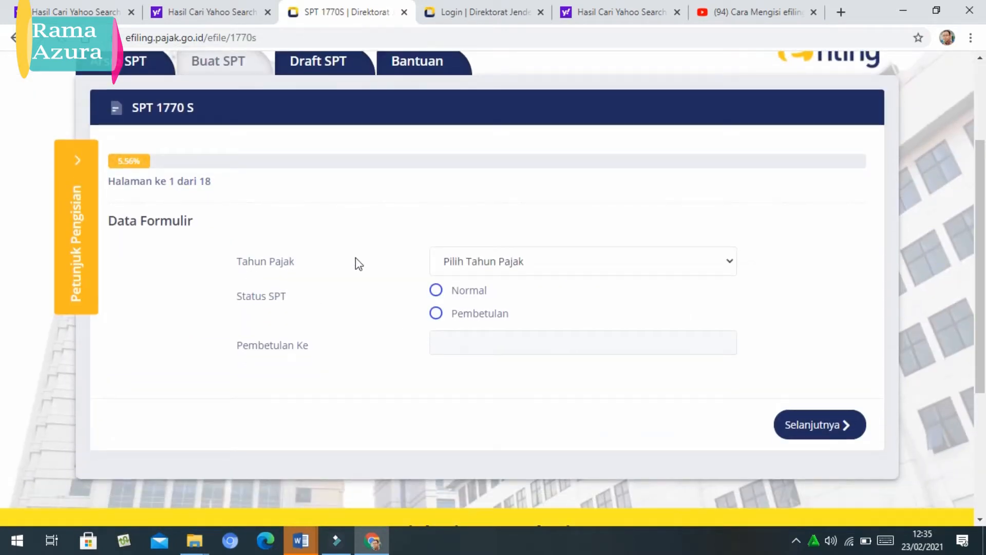
{"action": "scroll", "coordinate": [567, 290], "scroll_direction": "down", "scroll_amount": 1}
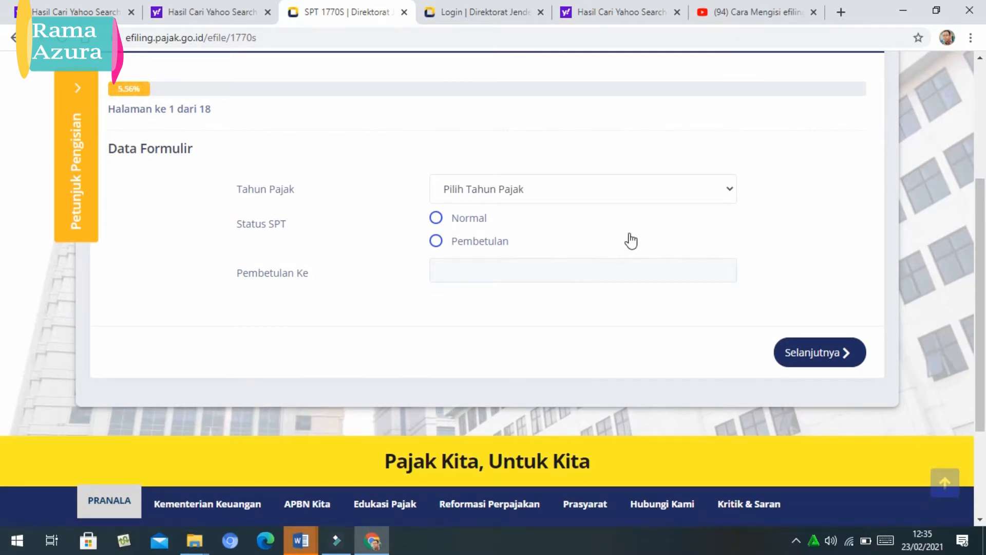
{"action": "left_click", "coordinate": [726, 188]}
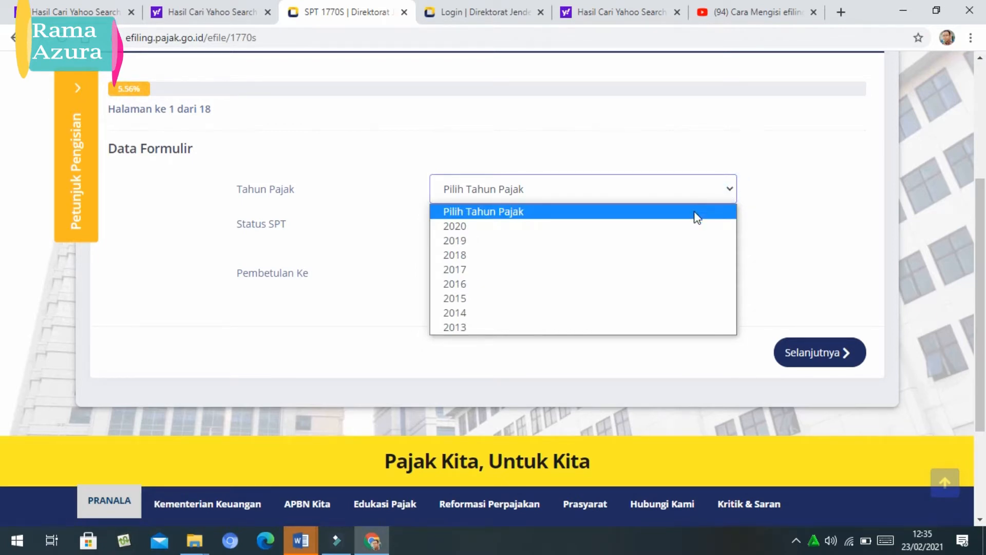
{"action": "left_click", "coordinate": [518, 227]}
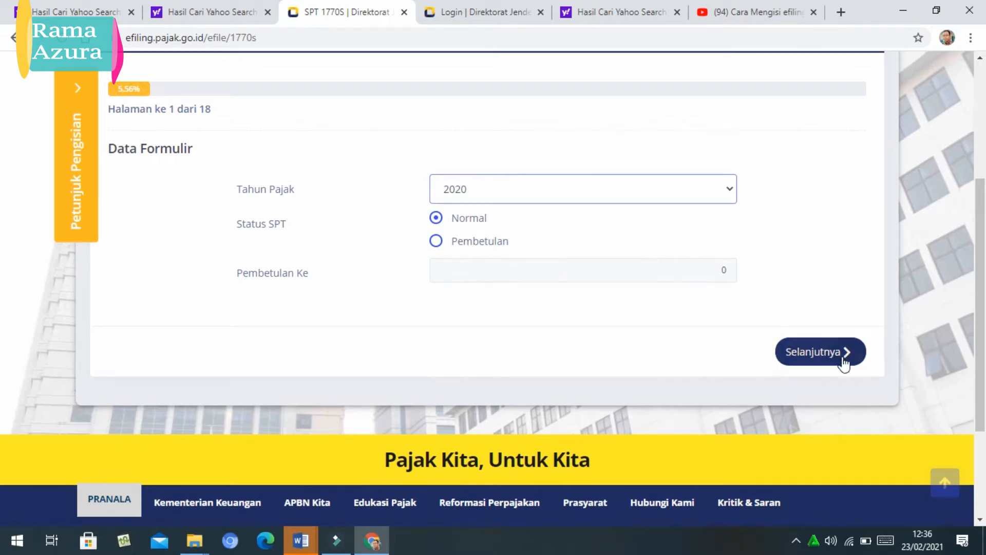
{"action": "left_click", "coordinate": [826, 358]}
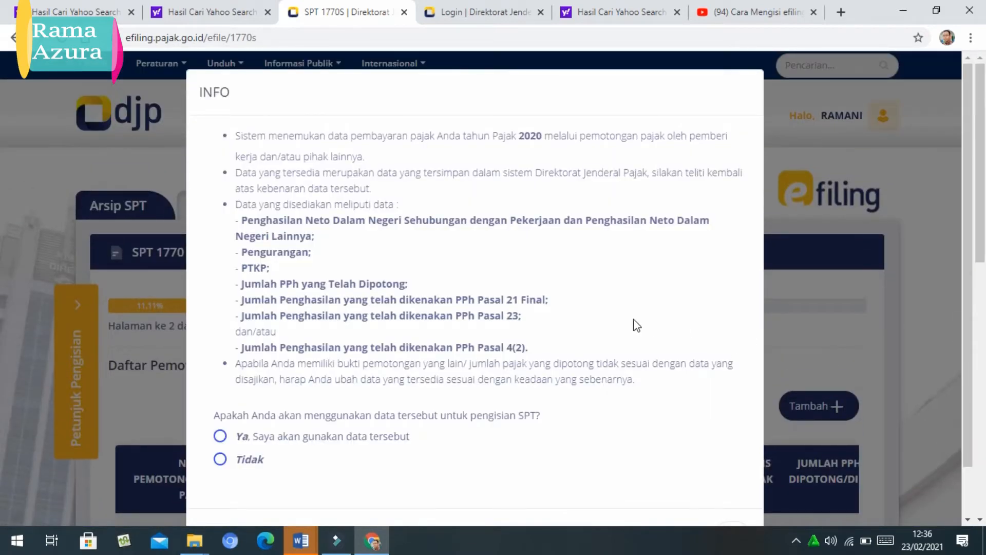
- Agree to use the tax data found by the system for filling in the SPT (Ya) and confirm
{"action": "scroll", "coordinate": [634, 323], "scroll_direction": "down", "scroll_amount": 1}
{"action": "scroll", "coordinate": [370, 287], "scroll_direction": "up", "scroll_amount": 1}
{"action": "scroll", "coordinate": [482, 293], "scroll_direction": "down", "scroll_amount": 1}
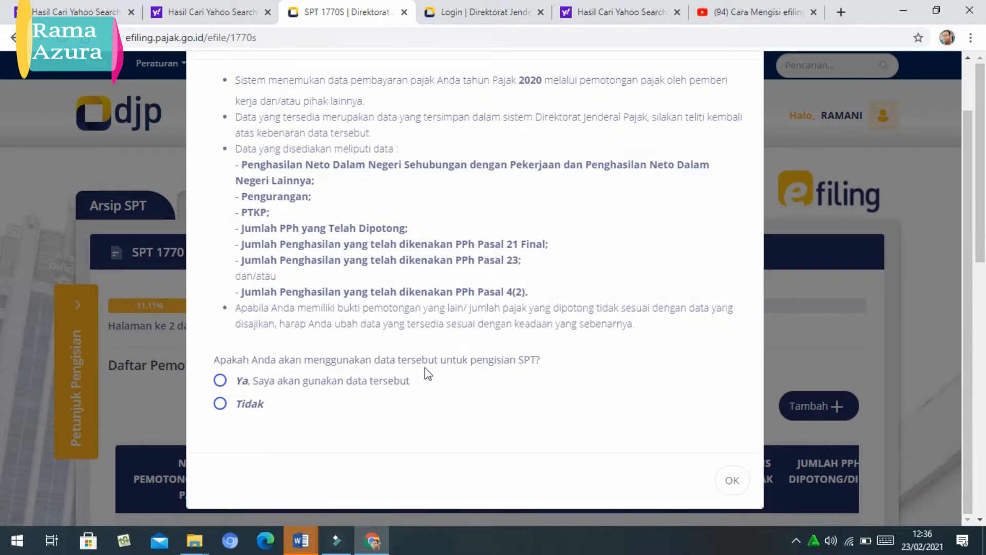
{"action": "left_click", "coordinate": [221, 381]}
{"action": "scroll", "coordinate": [488, 419], "scroll_direction": "down", "scroll_amount": 3}
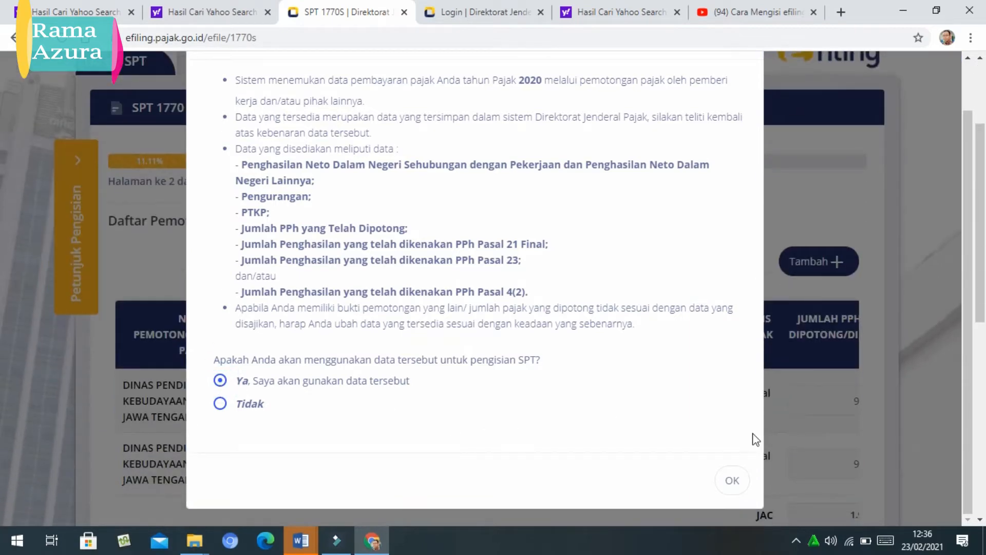
{"action": "left_click", "coordinate": [736, 486]}
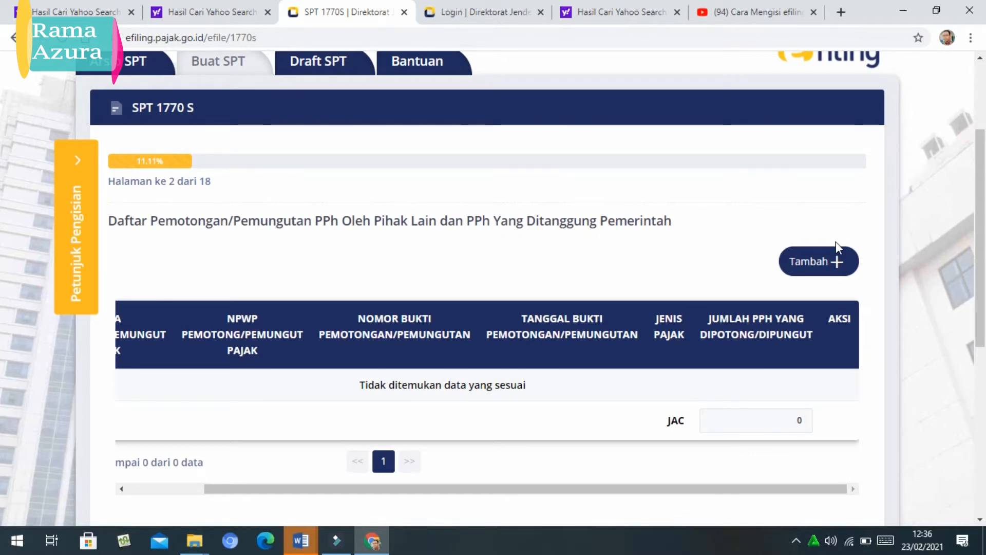
- Add a new withholding slip with tax type Pasal 21 and enter the withholder's NPWP so its name is filled in
{"action": "left_click", "coordinate": [827, 276]}
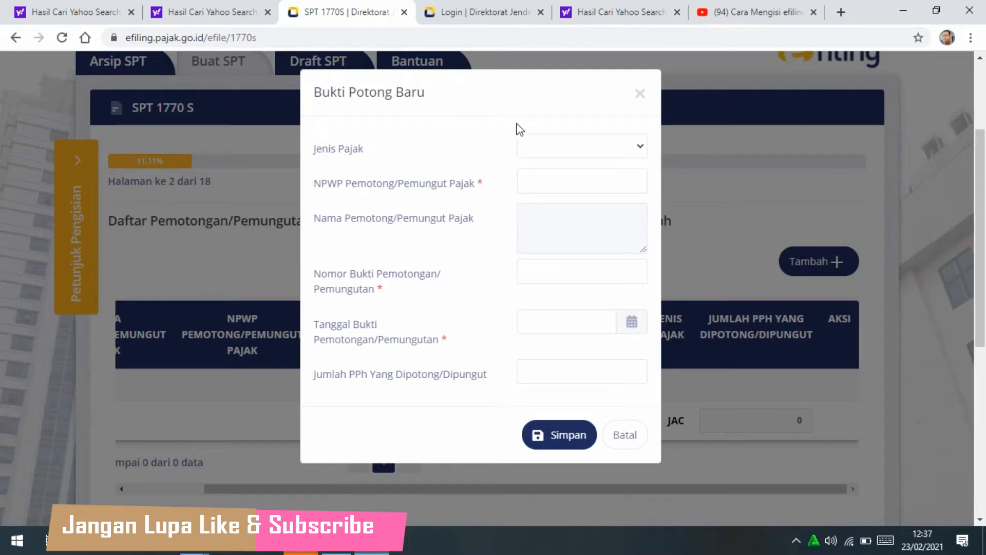
{"action": "left_click", "coordinate": [639, 154]}
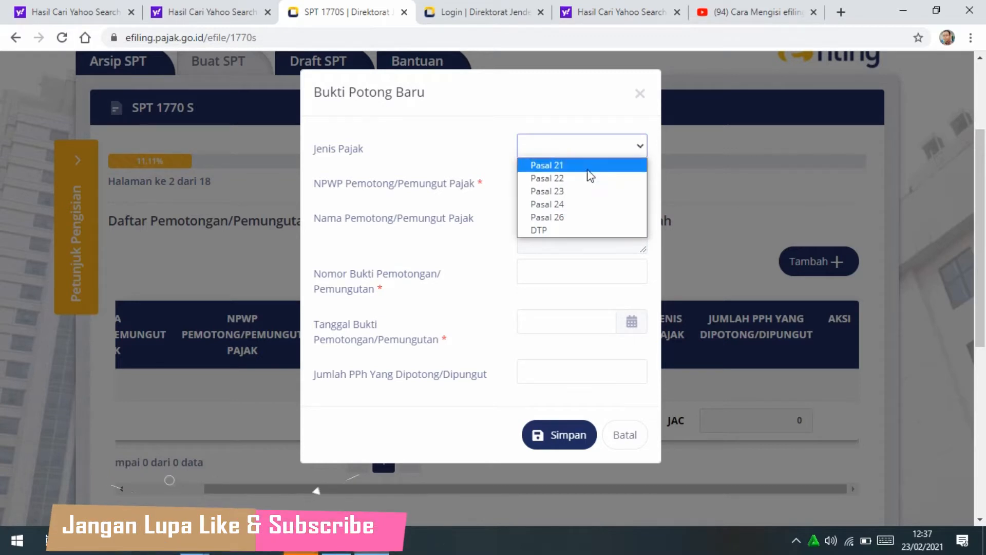
{"action": "left_click", "coordinate": [575, 167]}
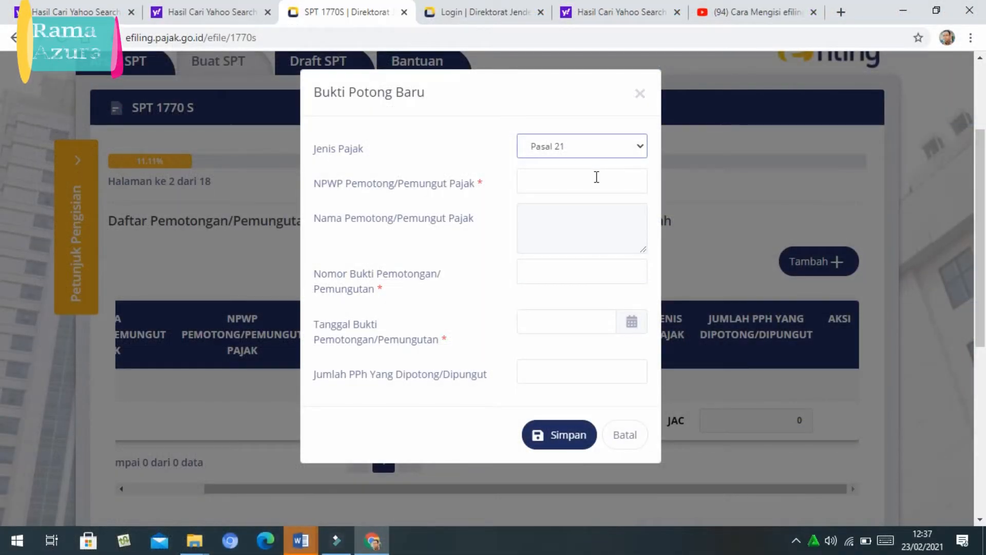
{"action": "left_click", "coordinate": [603, 181]}
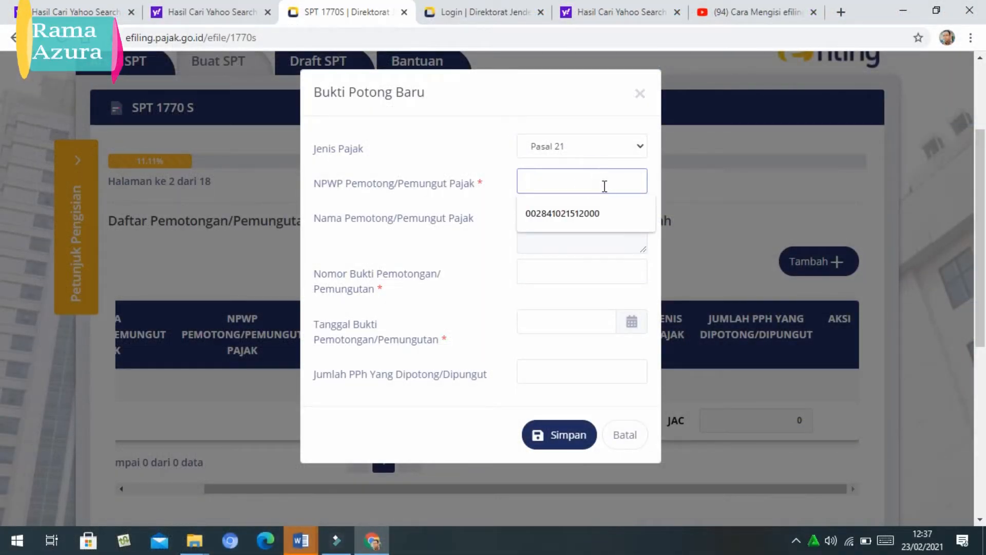
{"action": "left_click", "coordinate": [615, 216]}
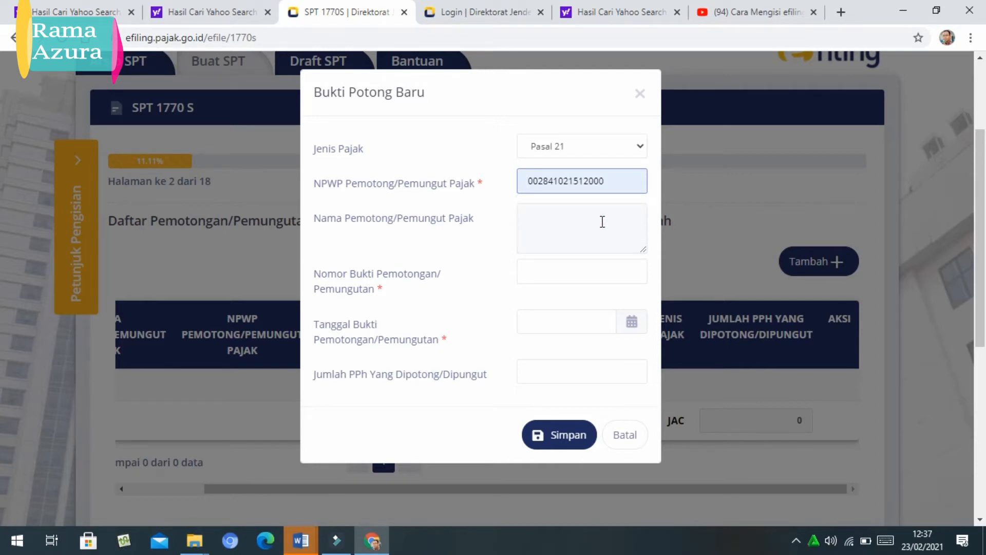
{"action": "left_click", "coordinate": [603, 221]}
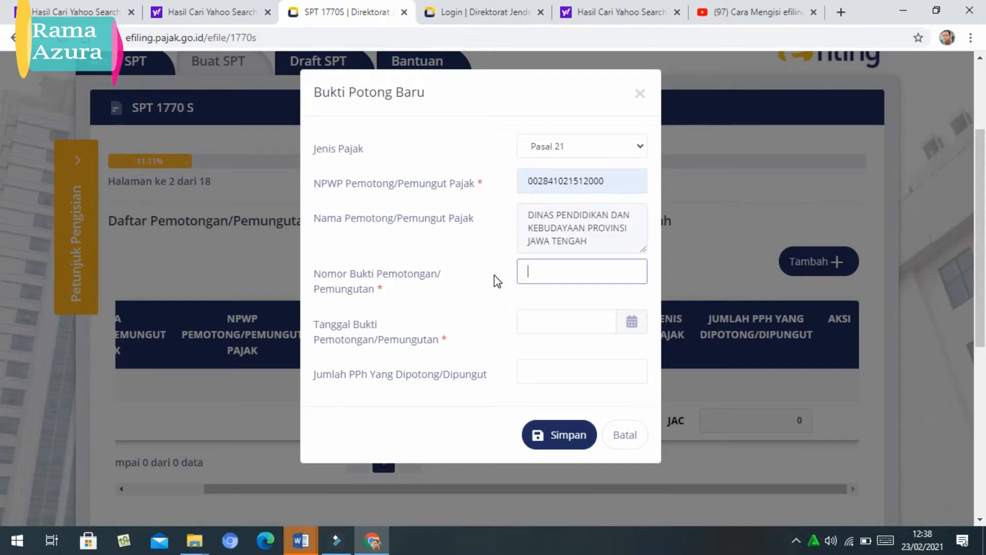
- Complete the withholding slip with number 39, date 31-12-2020 and withheld tax 994.050, and save it
{"action": "type", "text": "39"}
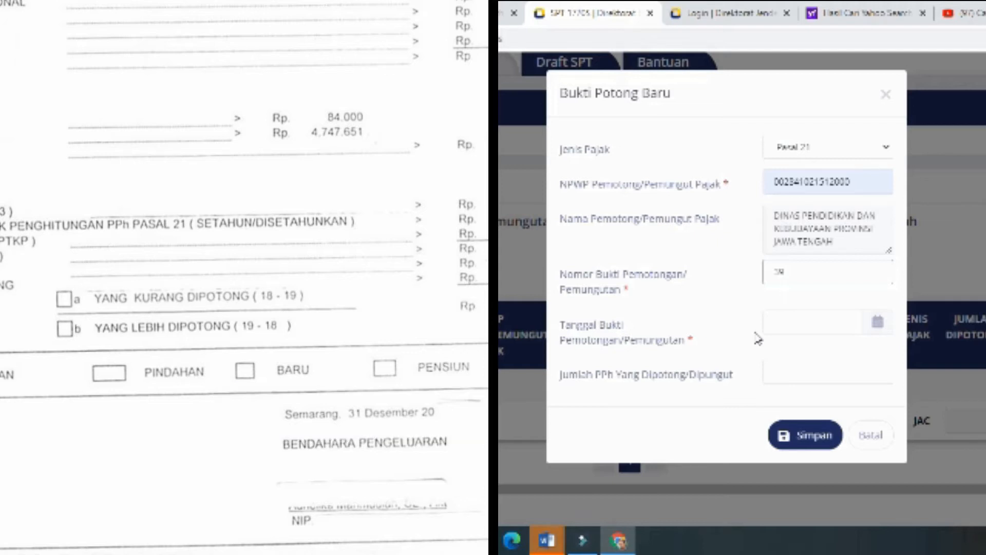
{"action": "left_click", "coordinate": [801, 322]}
{"action": "left_click", "coordinate": [783, 103]}
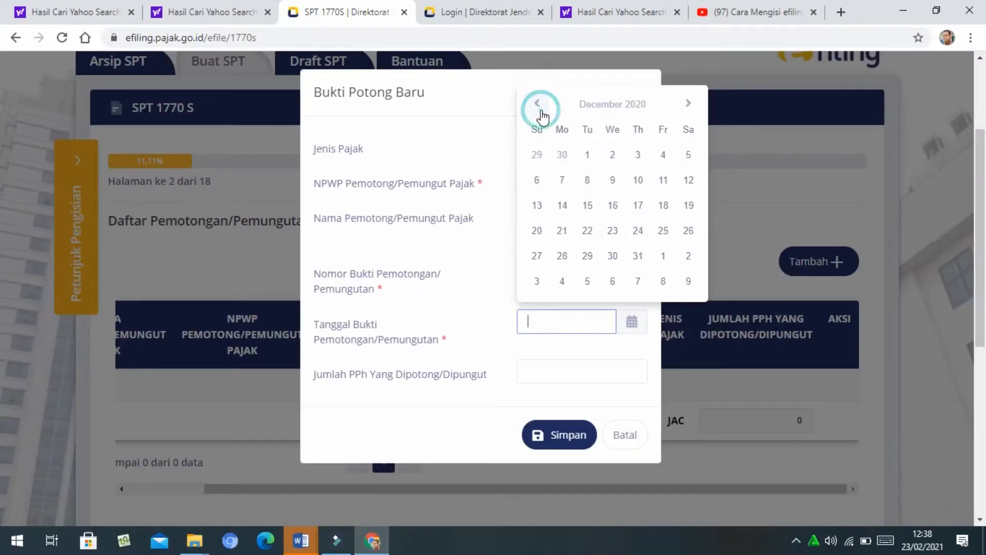
{"action": "left_click", "coordinate": [638, 255]}
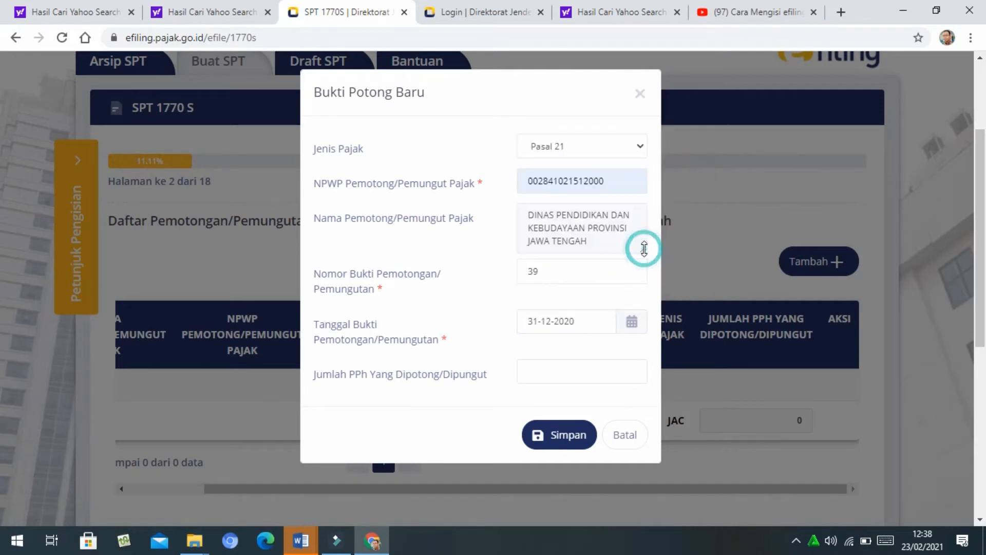
{"action": "left_click", "coordinate": [586, 376]}
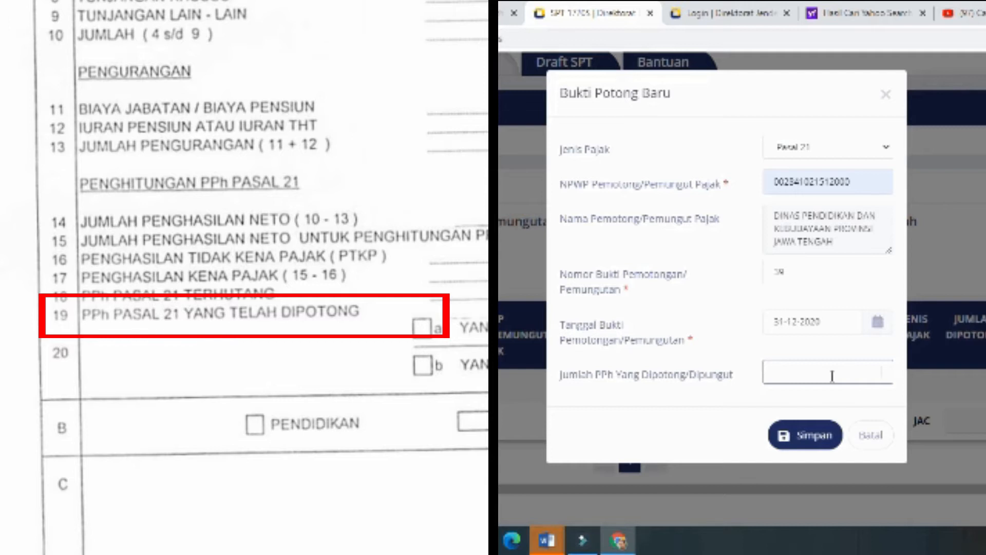
{"action": "type", "text": "994.0"}
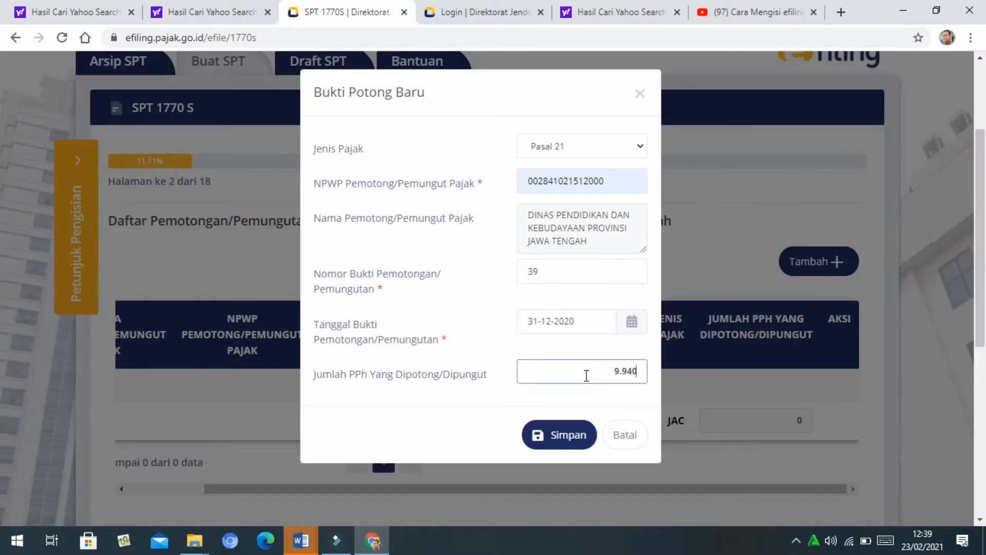
{"action": "type", "text": "50"}
{"action": "left_click", "coordinate": [570, 433]}
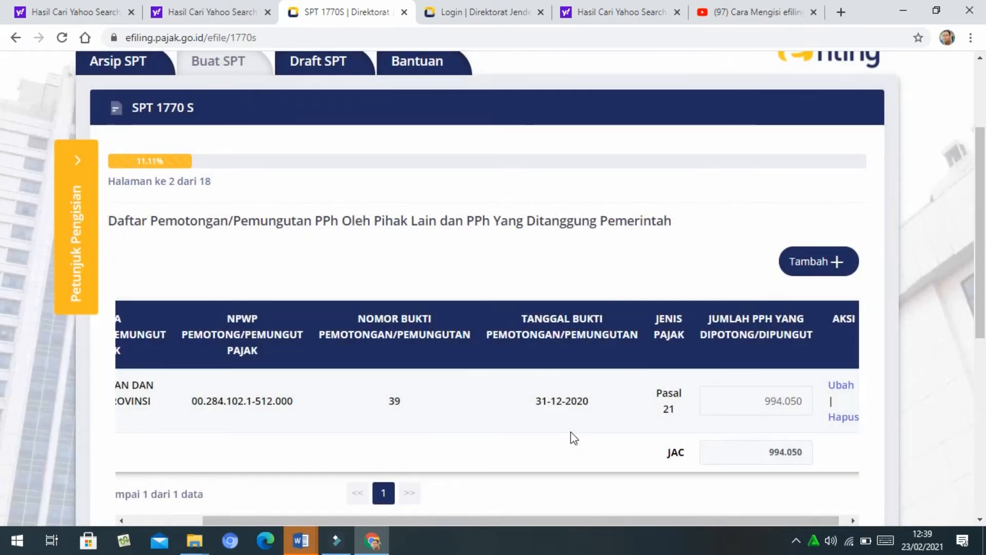
- Continue from the withholding list and answer Tidak to having other domestic income, continuing to page 5
{"action": "scroll", "coordinate": [574, 438], "scroll_direction": "down", "scroll_amount": 1}
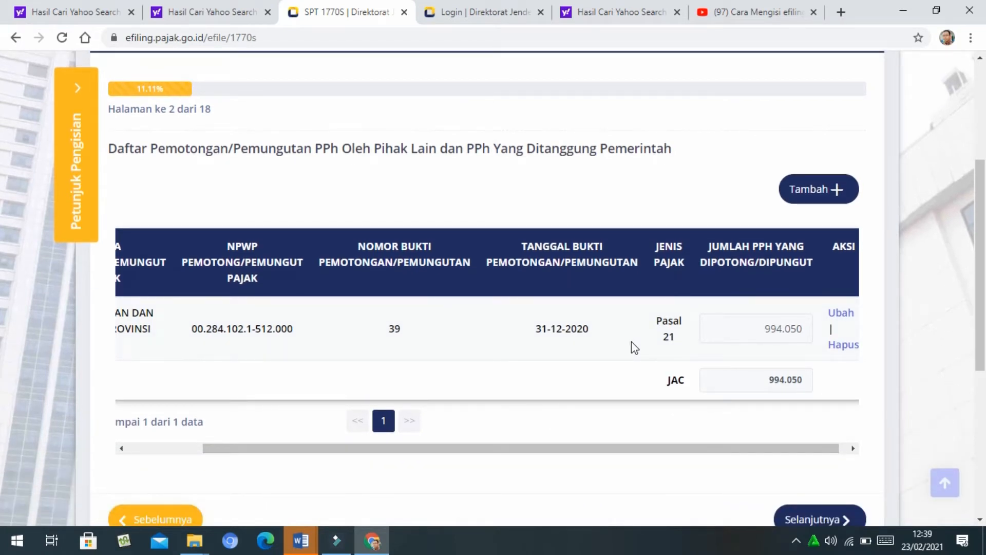
{"action": "scroll", "coordinate": [635, 349], "scroll_direction": "down", "scroll_amount": 1}
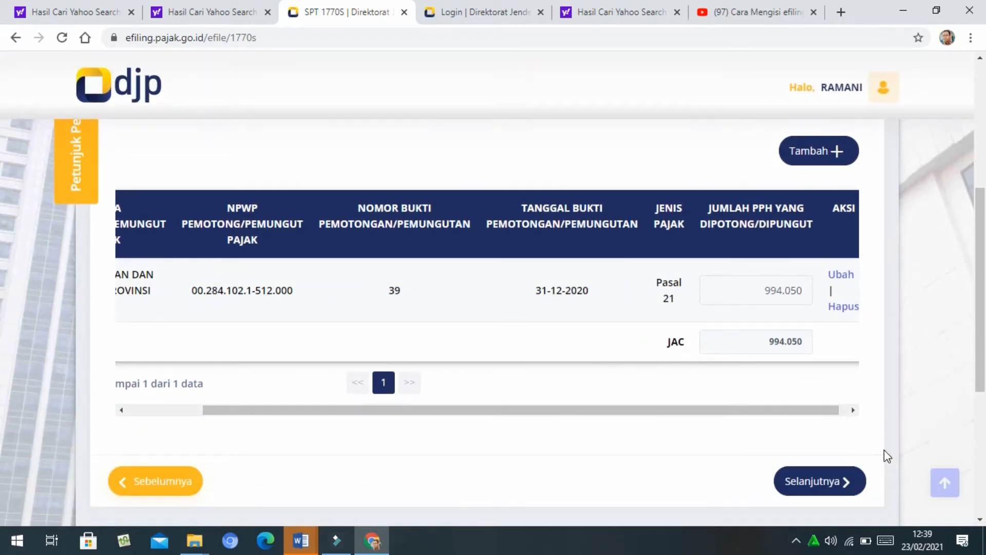
{"action": "left_click", "coordinate": [840, 482]}
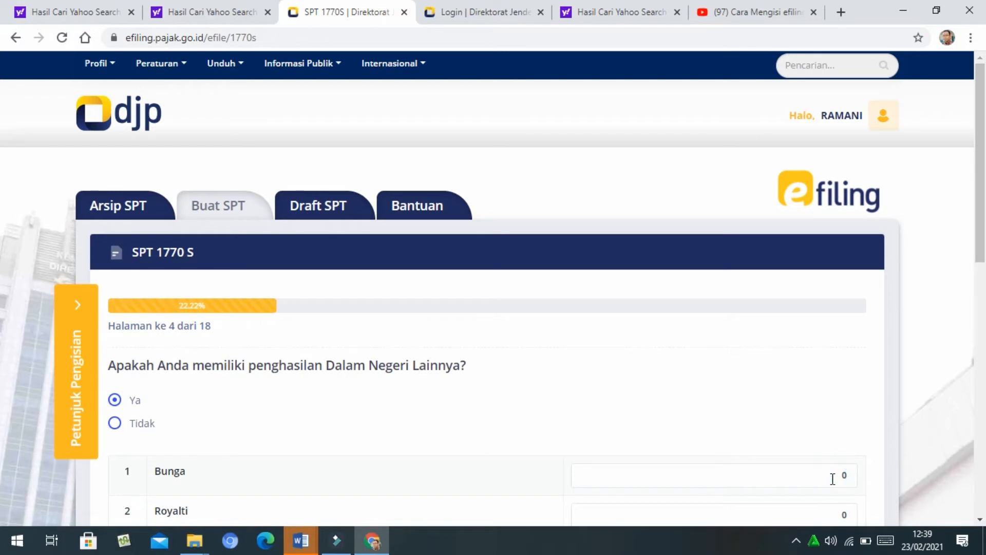
{"action": "scroll", "coordinate": [524, 401], "scroll_direction": "down", "scroll_amount": 2}
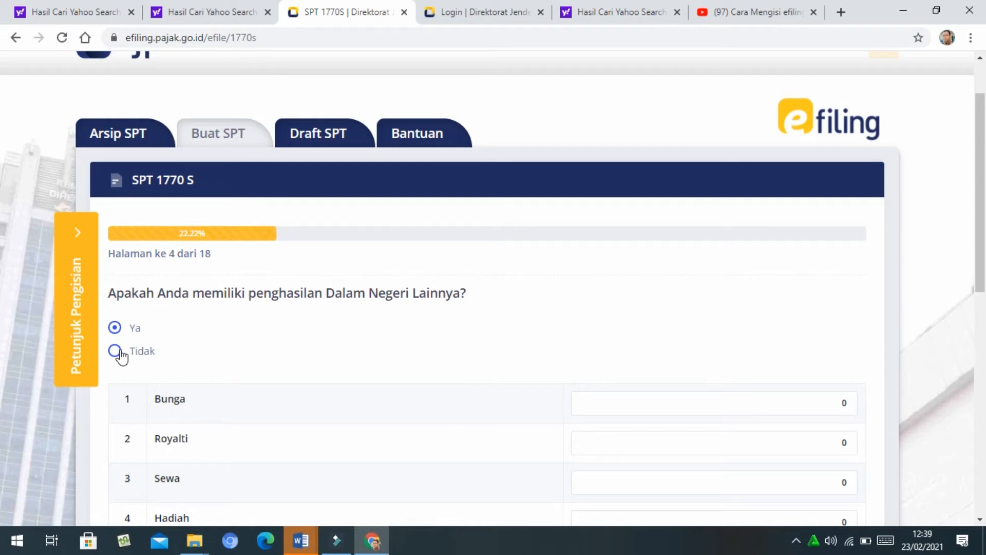
{"action": "left_click", "coordinate": [119, 351]}
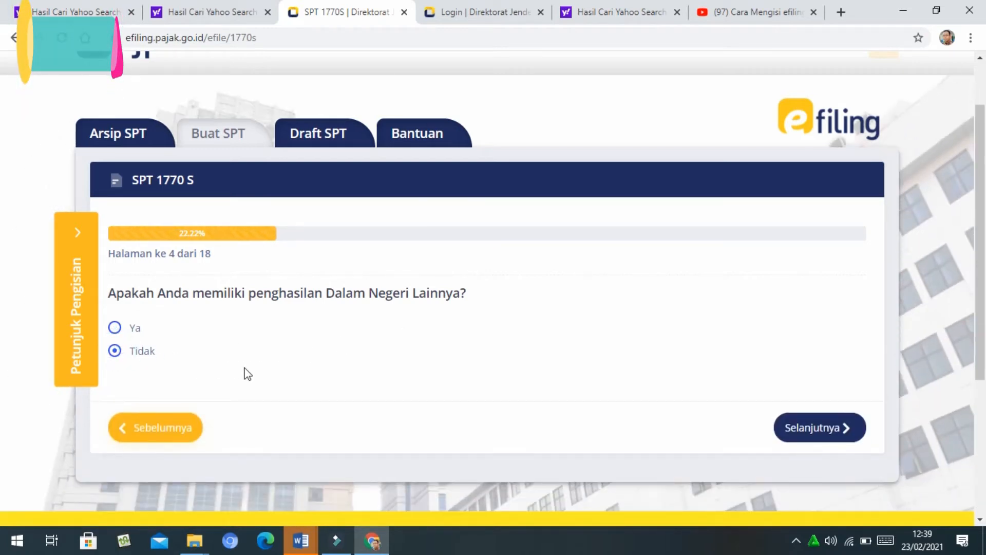
{"action": "left_click", "coordinate": [842, 429]}
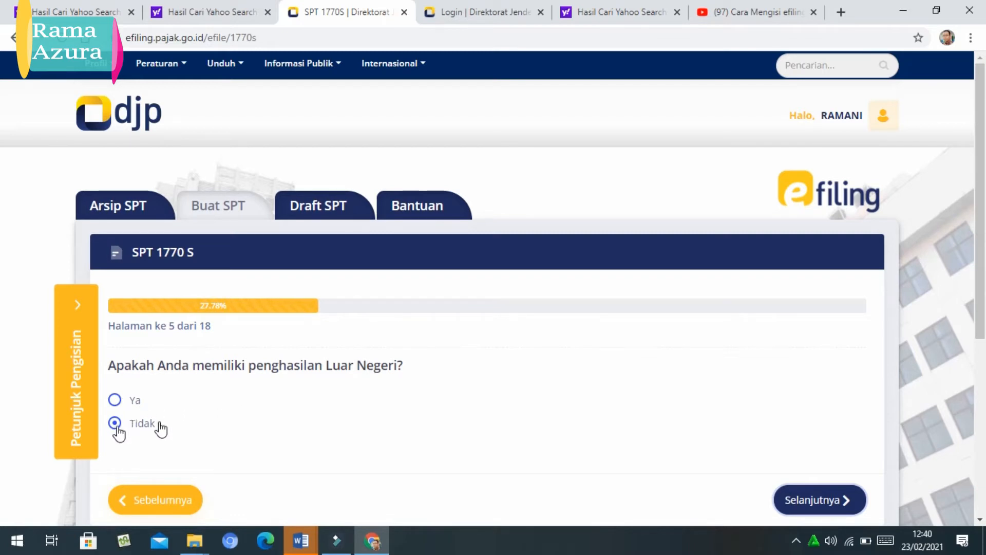
- Continue past the foreign income question and answer Tidak for both non-taxable-object and final-taxed income, continuing to page 8
{"action": "left_click", "coordinate": [839, 500]}
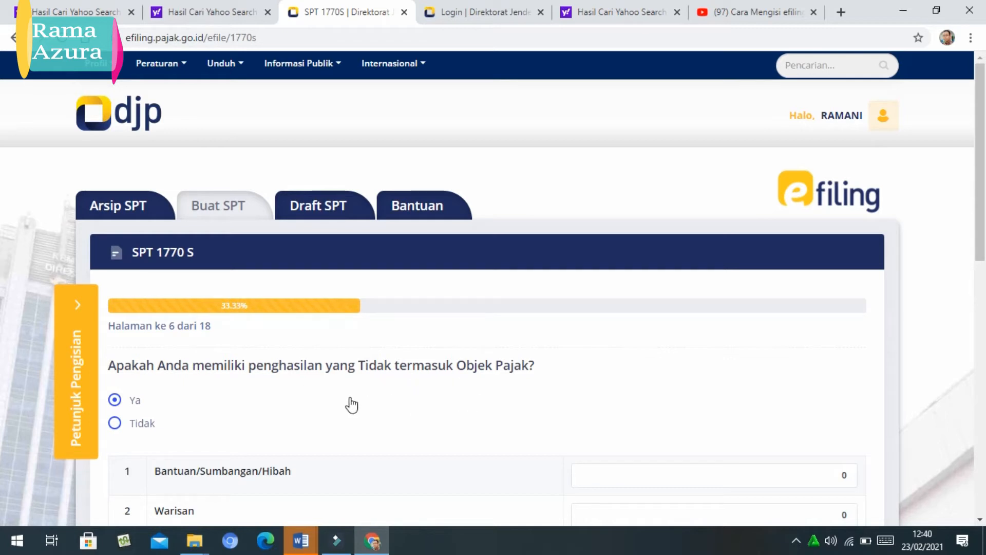
{"action": "left_click", "coordinate": [115, 423]}
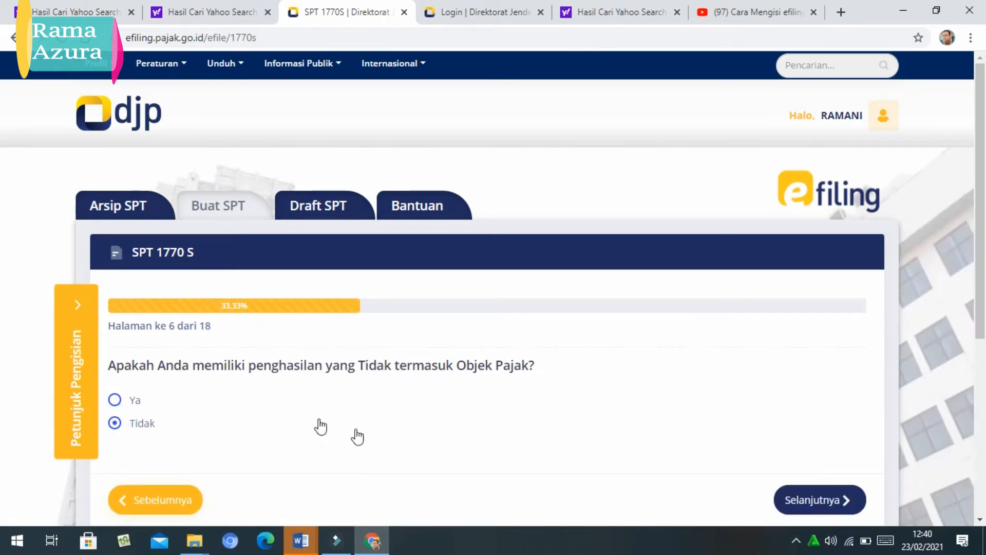
{"action": "left_click", "coordinate": [831, 499]}
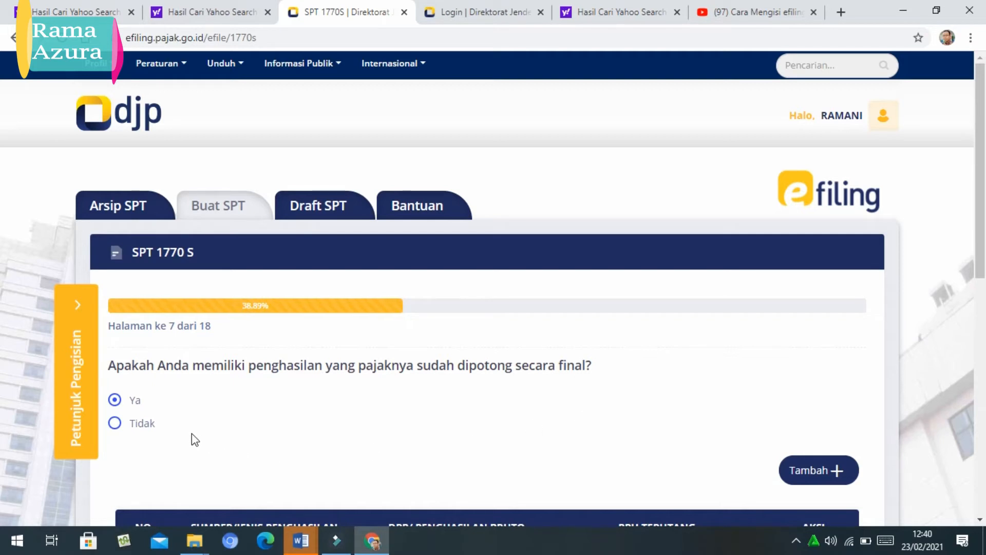
{"action": "left_click", "coordinate": [115, 424]}
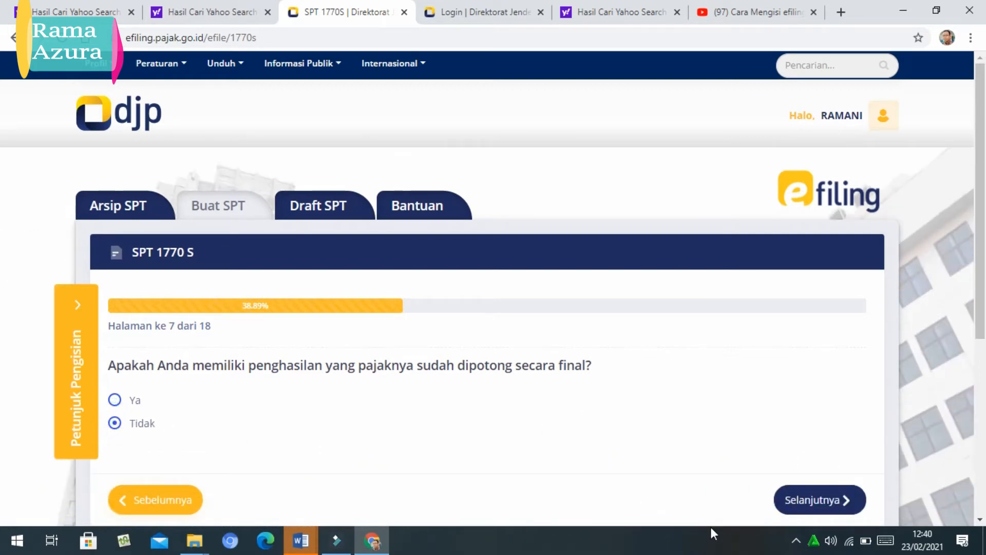
{"action": "left_click", "coordinate": [799, 498]}
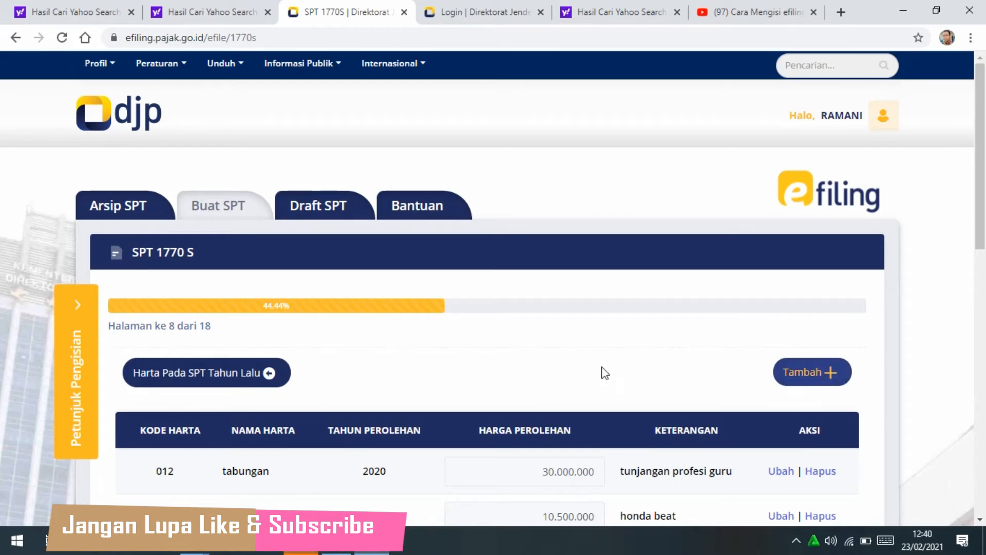
- Load the assets (Harta) and the debts (Utang) from last year's SPT on their respective pages
{"action": "left_click", "coordinate": [214, 362]}
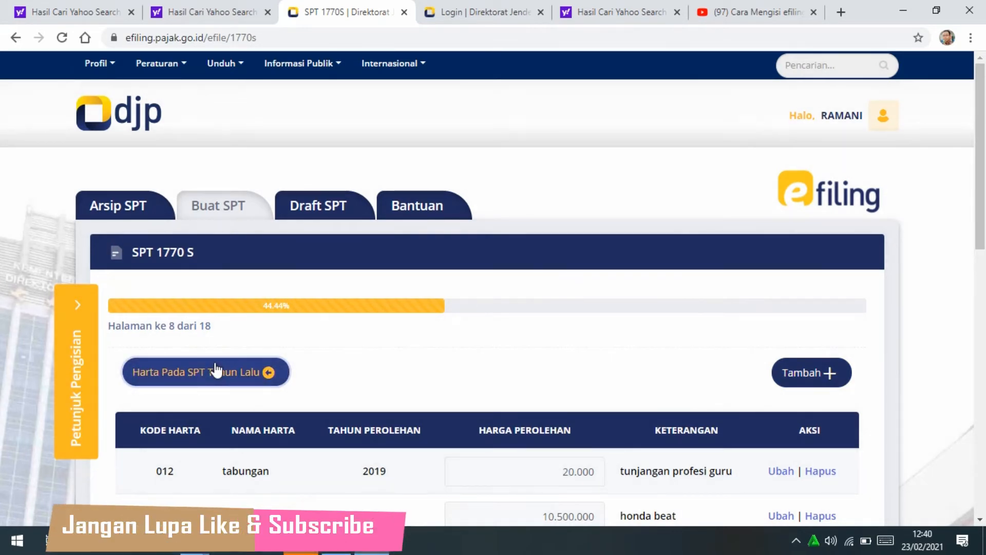
{"action": "left_click", "coordinate": [216, 369]}
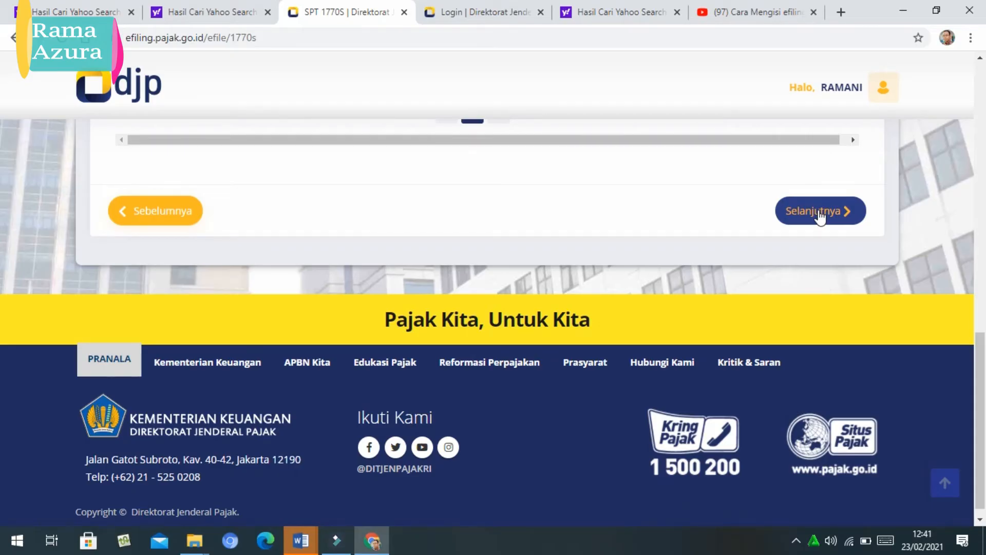
{"action": "left_click", "coordinate": [820, 212]}
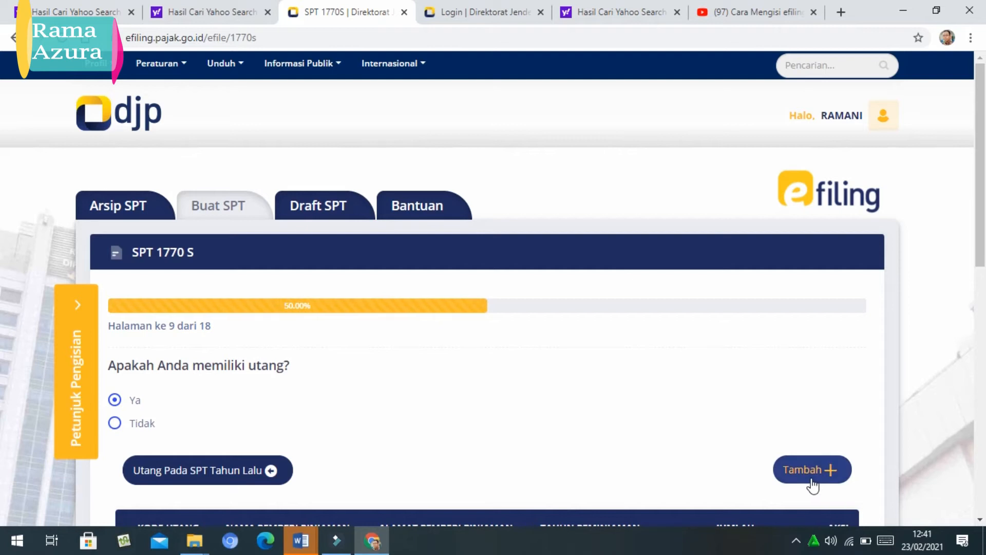
{"action": "left_click", "coordinate": [218, 482]}
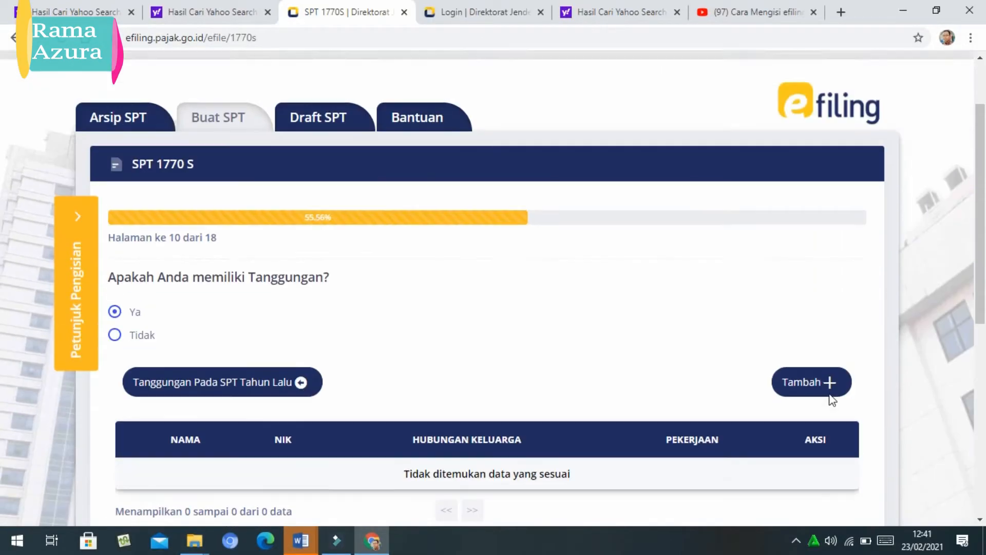
- Continue past the dependents page without adding entries and past the zakat question with Tidak selected, to page 12
{"action": "scroll", "coordinate": [830, 398], "scroll_direction": "up", "scroll_amount": 2}
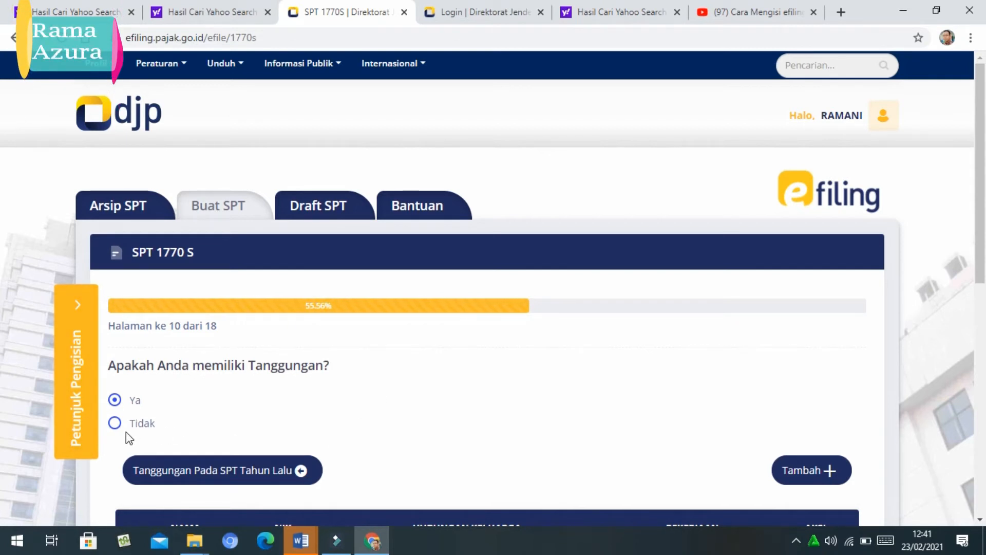
{"action": "scroll", "coordinate": [709, 456], "scroll_direction": "down", "scroll_amount": 6}
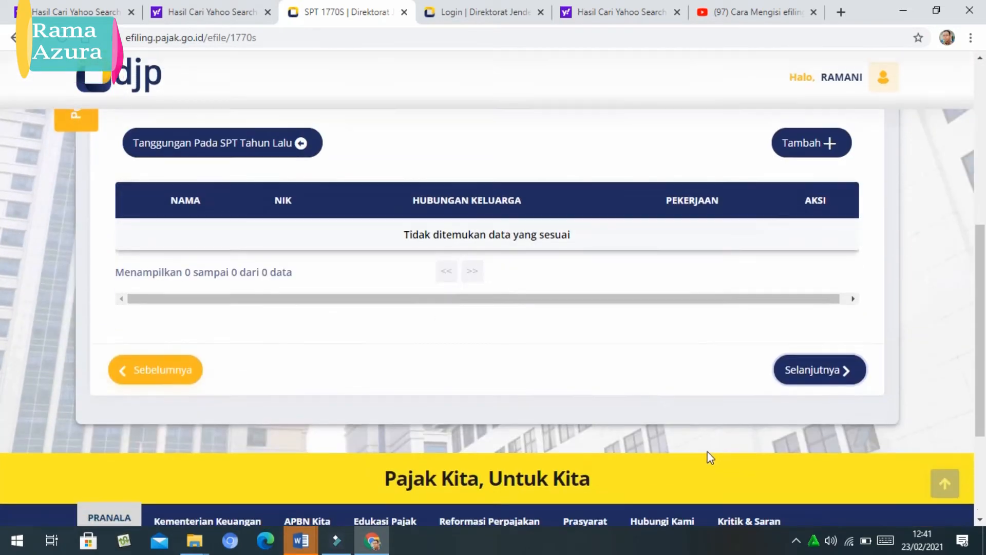
{"action": "left_click", "coordinate": [840, 378]}
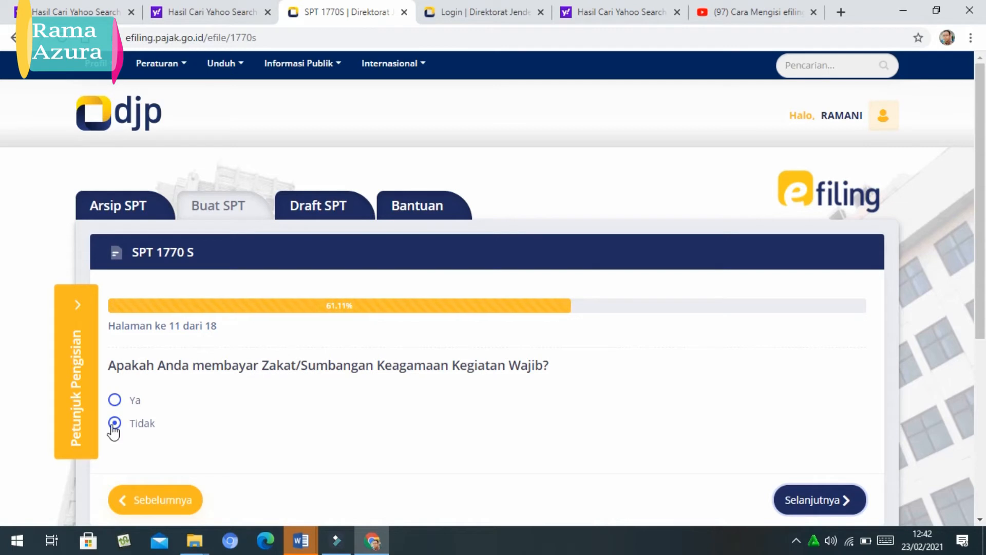
{"action": "left_click", "coordinate": [817, 501]}
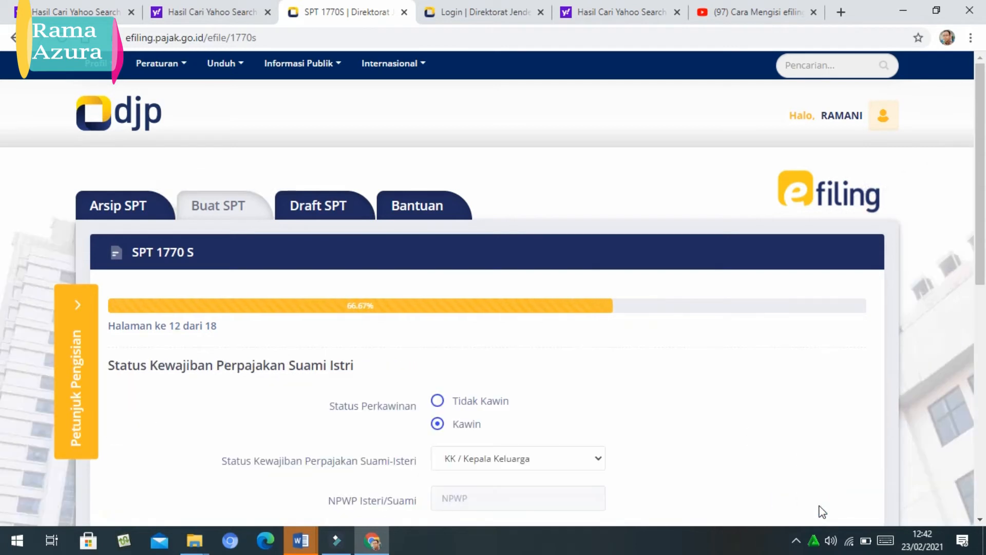
- Choose KK / Kepala Keluarga as the husband-wife tax obligation status
{"action": "scroll", "coordinate": [822, 513], "scroll_direction": "down", "scroll_amount": 1}
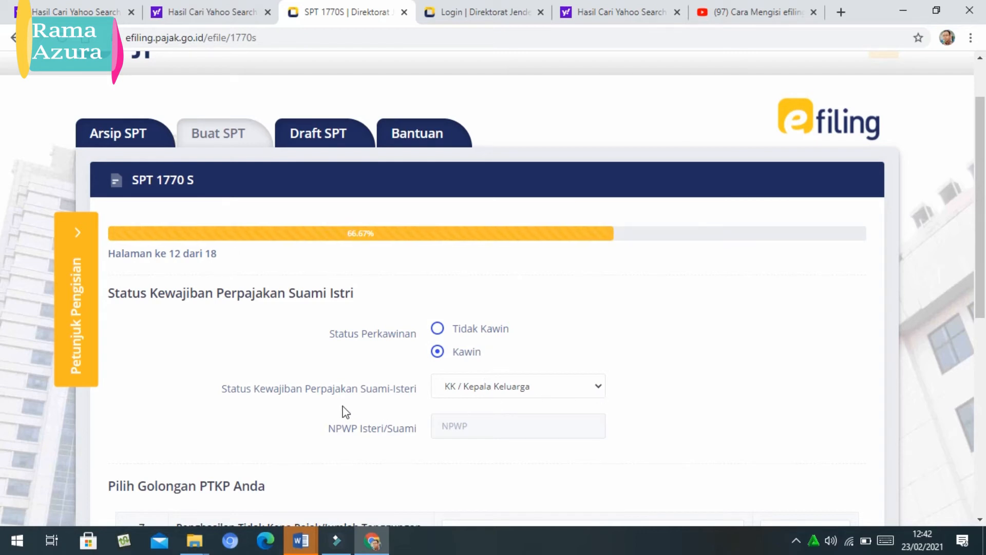
{"action": "left_click", "coordinate": [593, 391]}
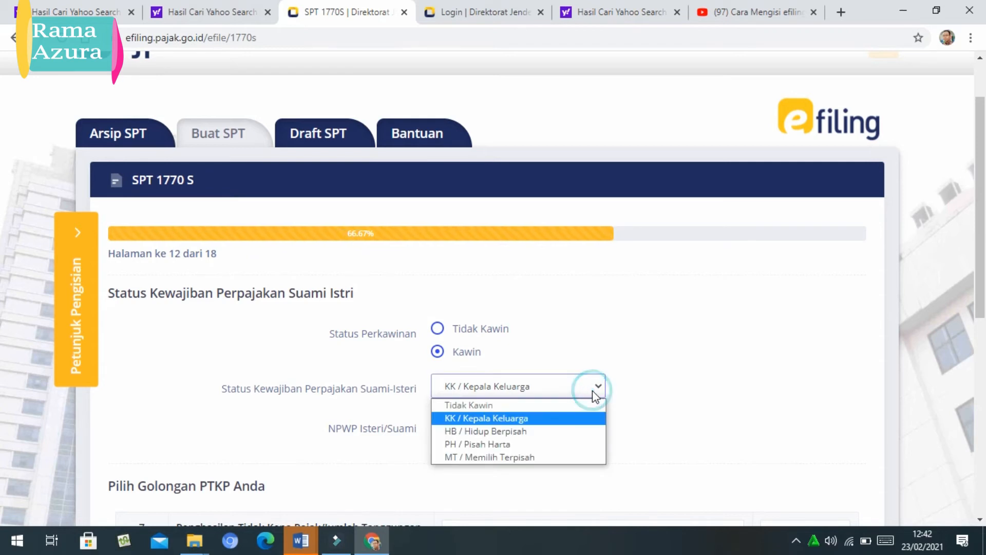
{"action": "left_click", "coordinate": [552, 419]}
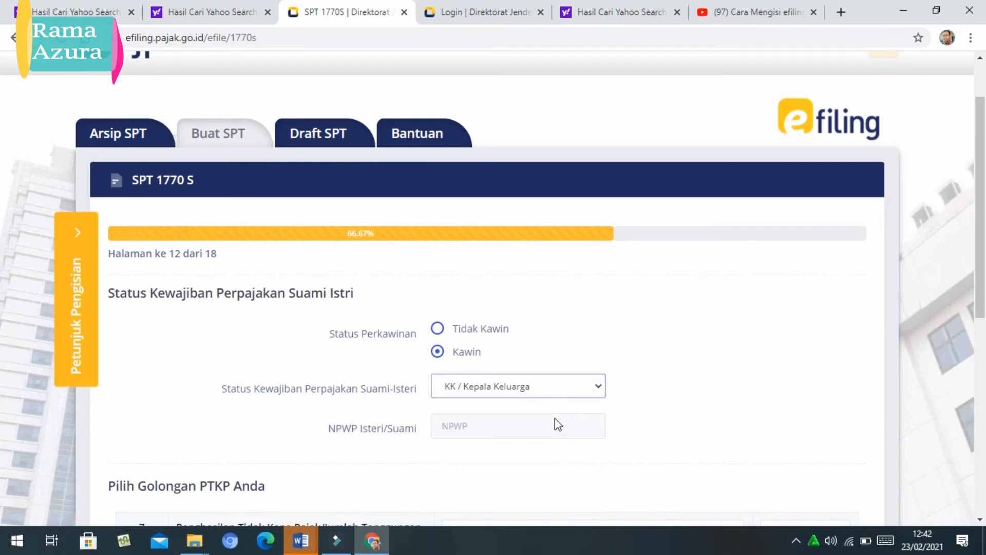
- Set the PTKP category to Kawin/K with 2 dependents and continue past the PPh Pasal 24 question to page 14
{"action": "scroll", "coordinate": [554, 417], "scroll_direction": "down", "scroll_amount": 3}
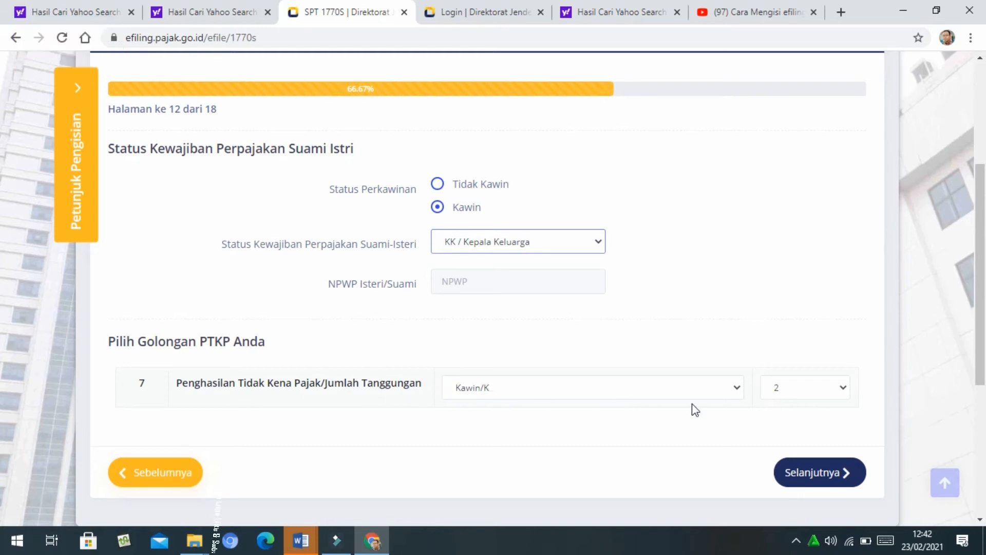
{"action": "left_click", "coordinate": [737, 389]}
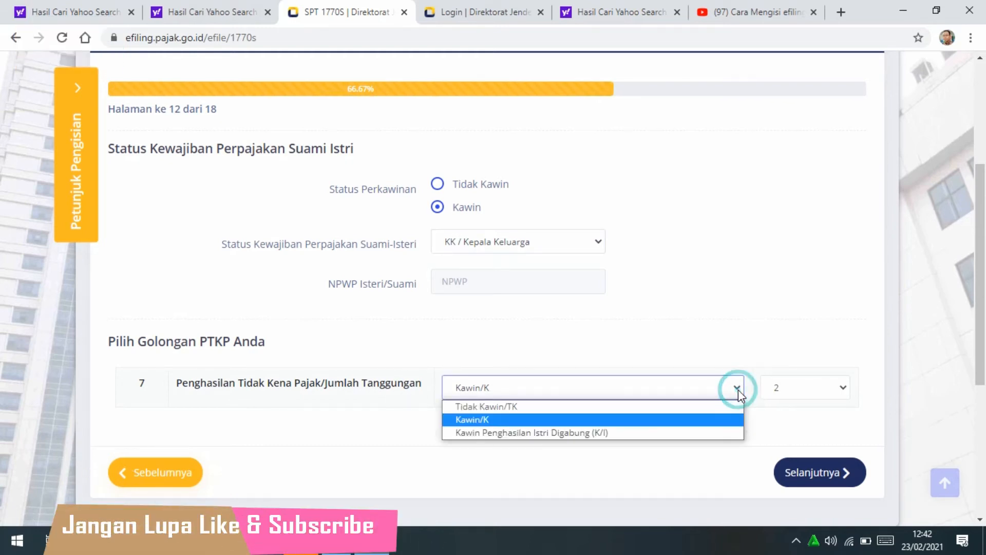
{"action": "left_click", "coordinate": [711, 420]}
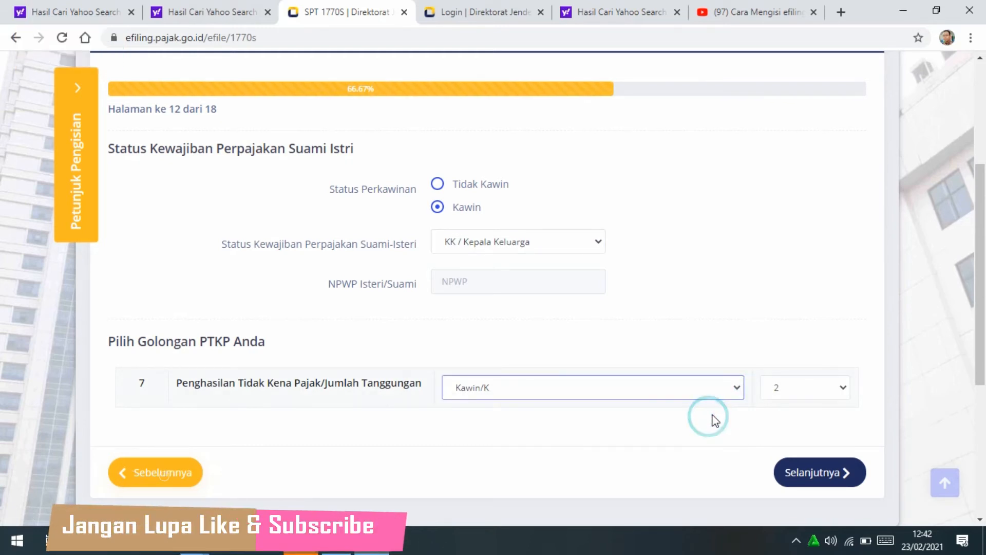
{"action": "left_click", "coordinate": [842, 388]}
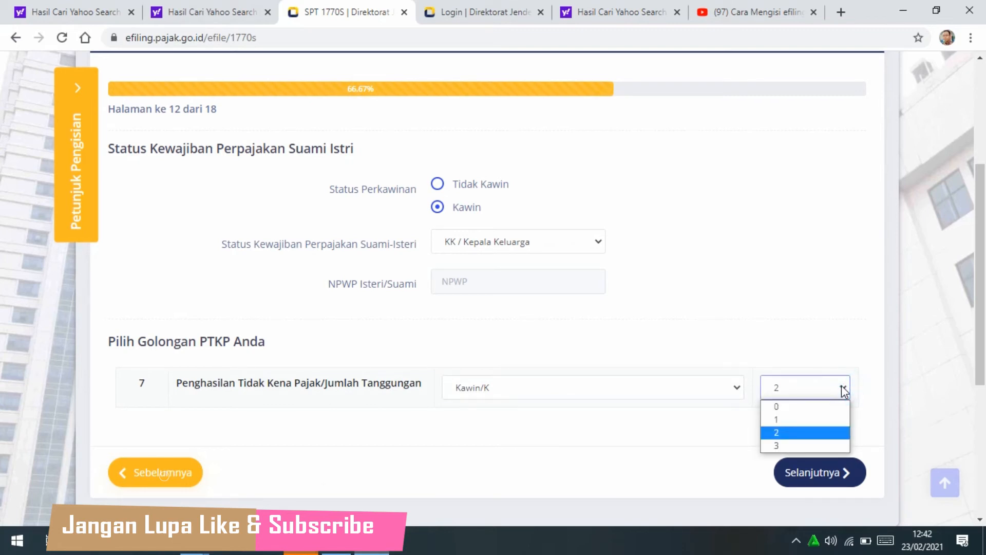
{"action": "left_click", "coordinate": [819, 438]}
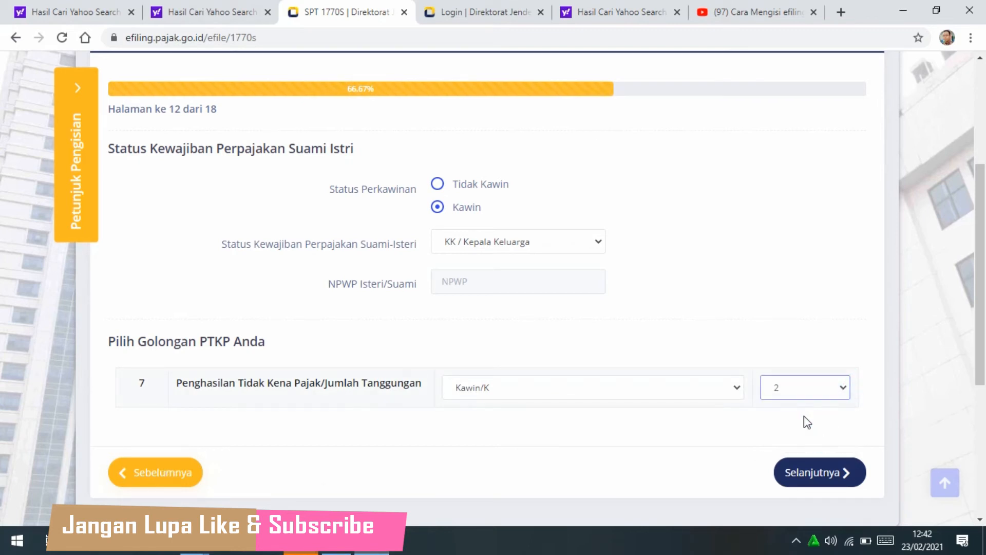
{"action": "left_click", "coordinate": [840, 473]}
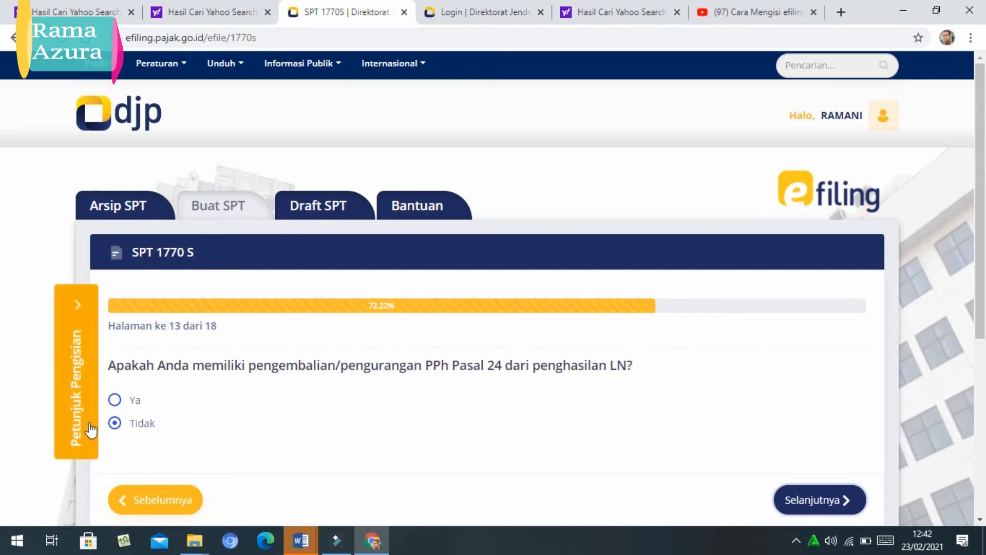
{"action": "left_click", "coordinate": [835, 492]}
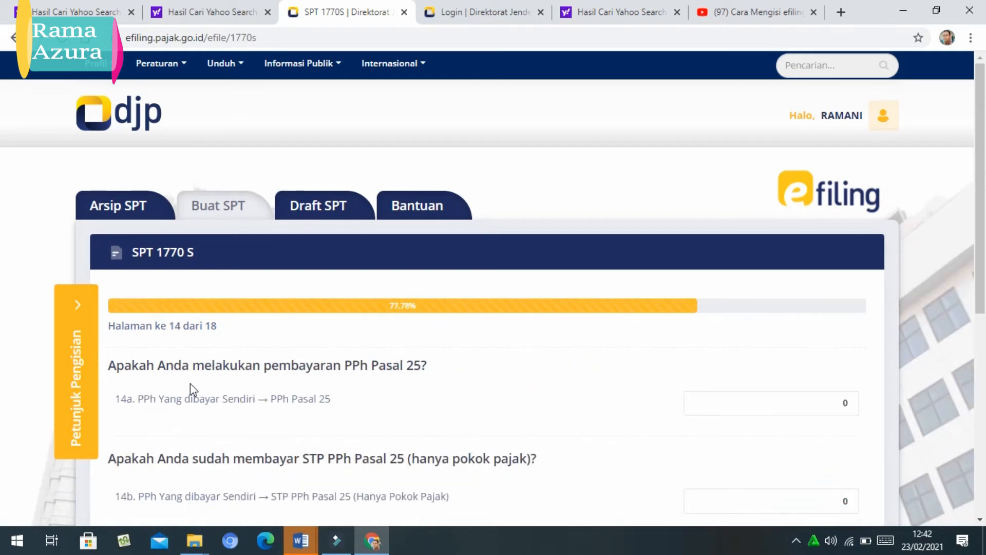
- Leave both PPh Pasal 25 payment amounts at 0 and continue to page 15
{"action": "scroll", "coordinate": [190, 383], "scroll_direction": "down", "scroll_amount": 1}
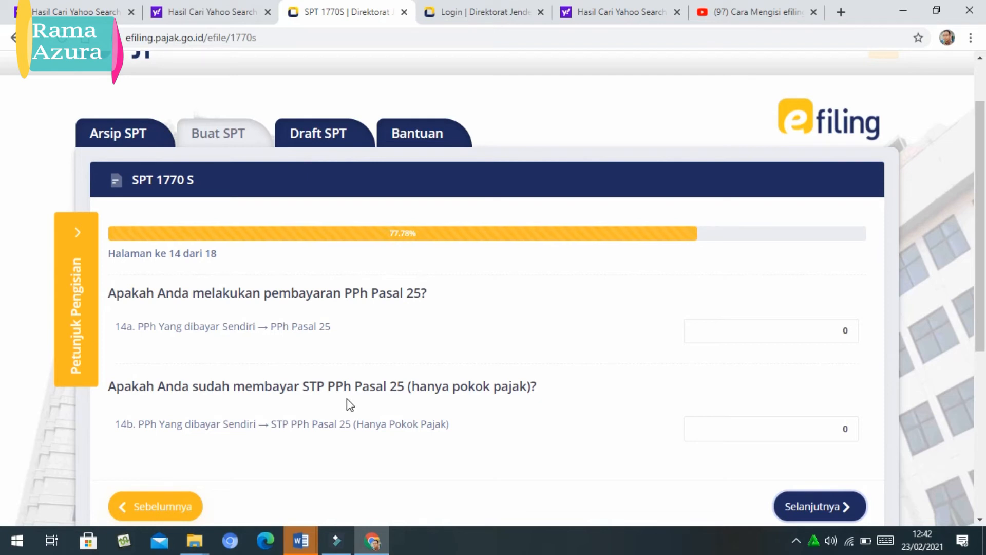
{"action": "scroll", "coordinate": [513, 398], "scroll_direction": "down", "scroll_amount": 3}
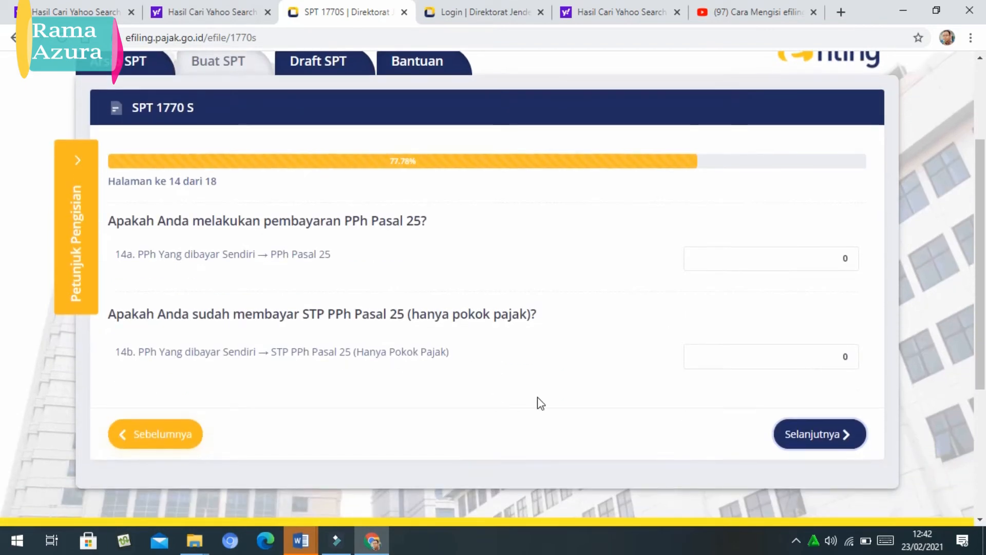
{"action": "left_click", "coordinate": [814, 445]}
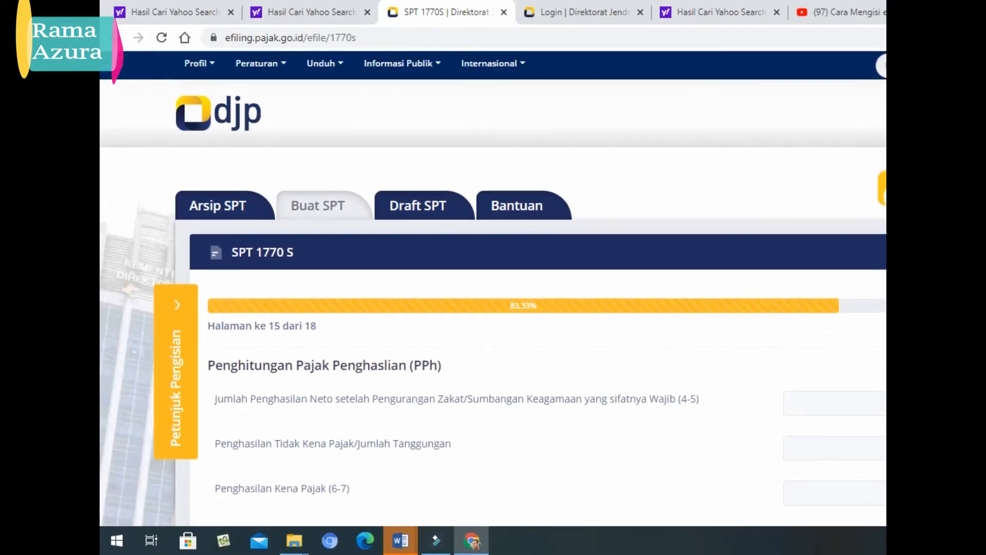
- Review the income tax calculation (Penghitungan PPh) on page 15, from net income down to the final balance
{"action": "scroll", "coordinate": [493, 308], "scroll_direction": "down", "scroll_amount": 5}
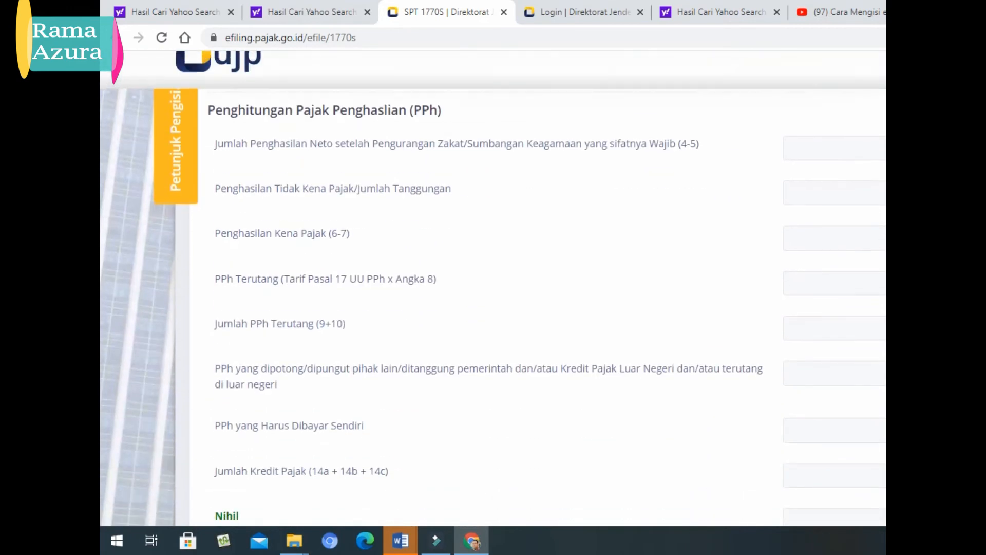
{"action": "scroll", "coordinate": [365, 344], "scroll_direction": "down", "scroll_amount": 3}
{"action": "scroll", "coordinate": [365, 344], "scroll_direction": "up", "scroll_amount": 5}
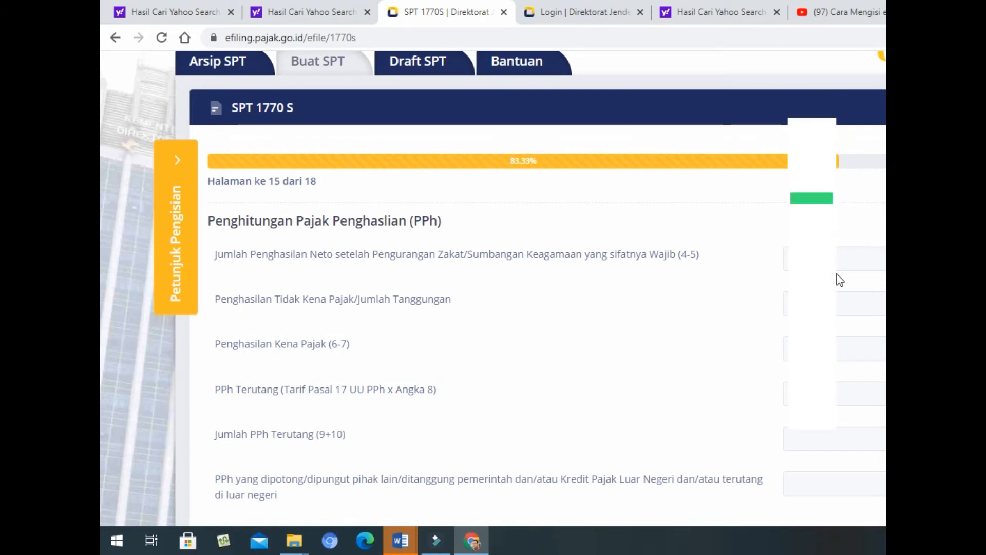
{"action": "scroll", "coordinate": [840, 280], "scroll_direction": "down", "scroll_amount": 2}
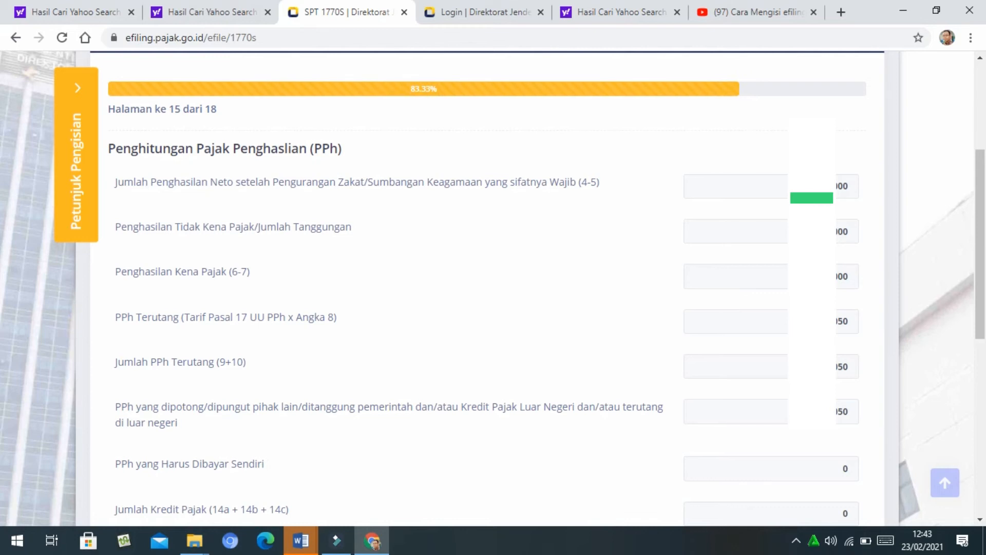
{"action": "scroll", "coordinate": [488, 288], "scroll_direction": "down", "scroll_amount": 1}
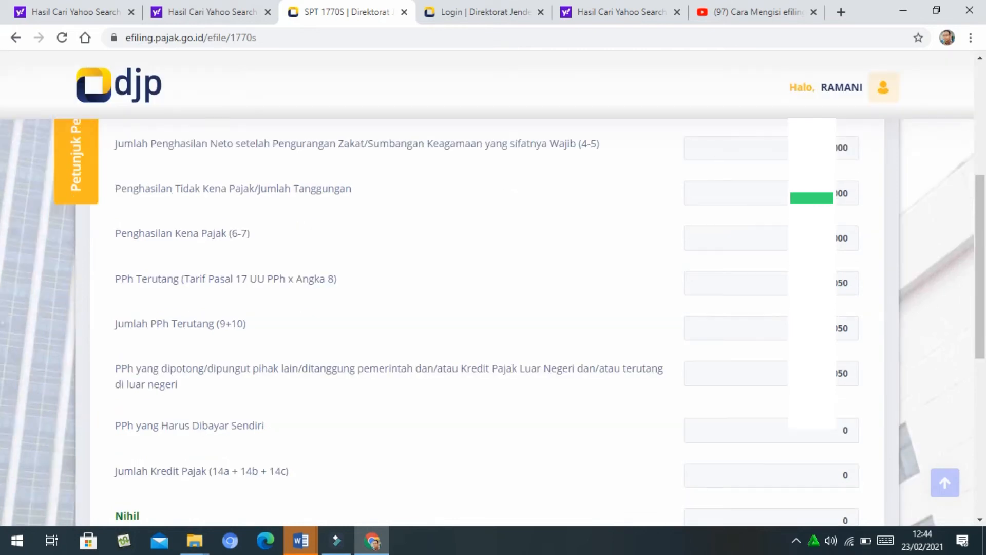
{"action": "scroll", "coordinate": [769, 245], "scroll_direction": "up", "scroll_amount": 1}
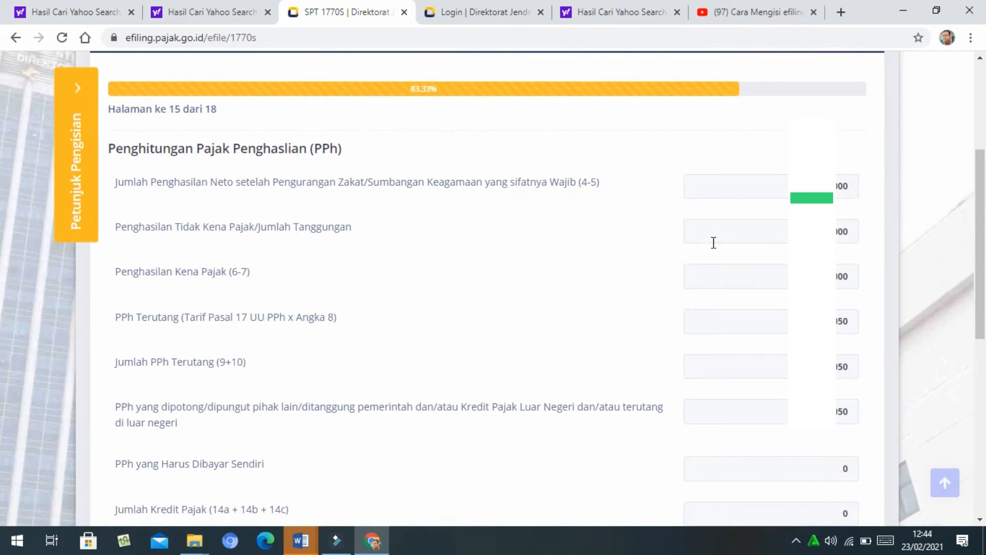
{"action": "scroll", "coordinate": [713, 243], "scroll_direction": "down", "scroll_amount": 5}
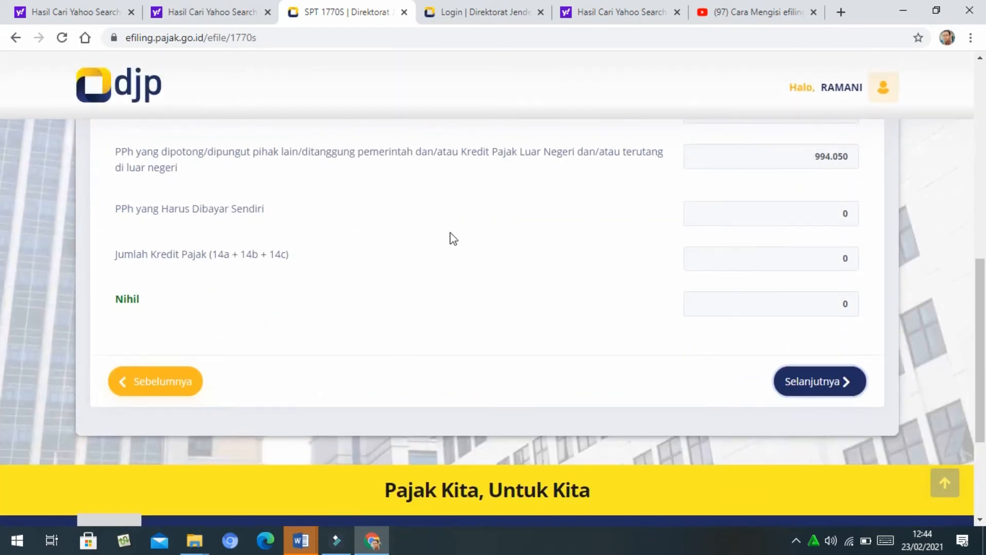
{"action": "scroll", "coordinate": [404, 308], "scroll_direction": "up", "scroll_amount": 1}
{"action": "scroll", "coordinate": [403, 307], "scroll_direction": "up", "scroll_amount": 2}
{"action": "scroll", "coordinate": [550, 325], "scroll_direction": "down", "scroll_amount": 3}
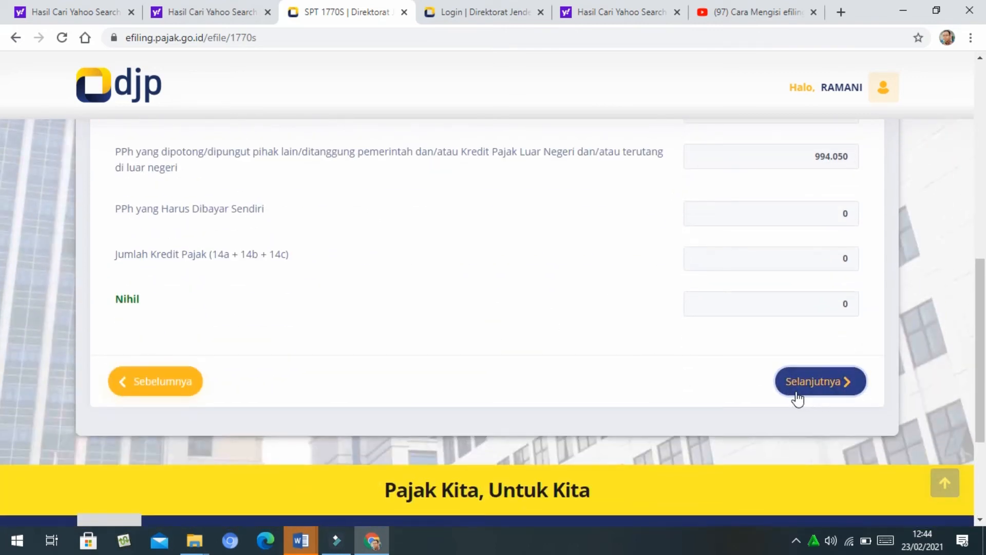
- Continue past the Proses Kurang/Lebih Bayar page, accept the declaration with Setuju/Agree, and proceed to page 18
{"action": "left_click", "coordinate": [798, 395]}
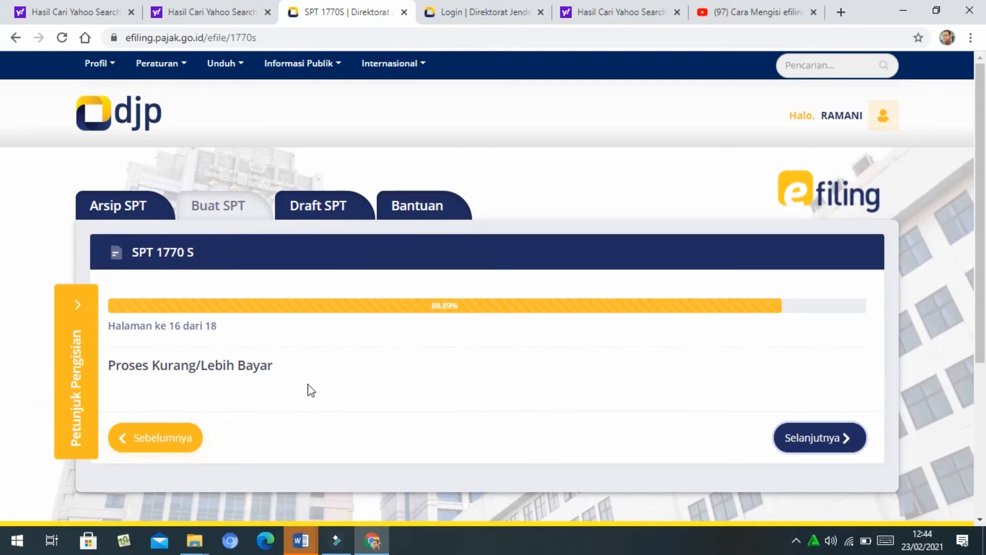
{"action": "left_click", "coordinate": [832, 445]}
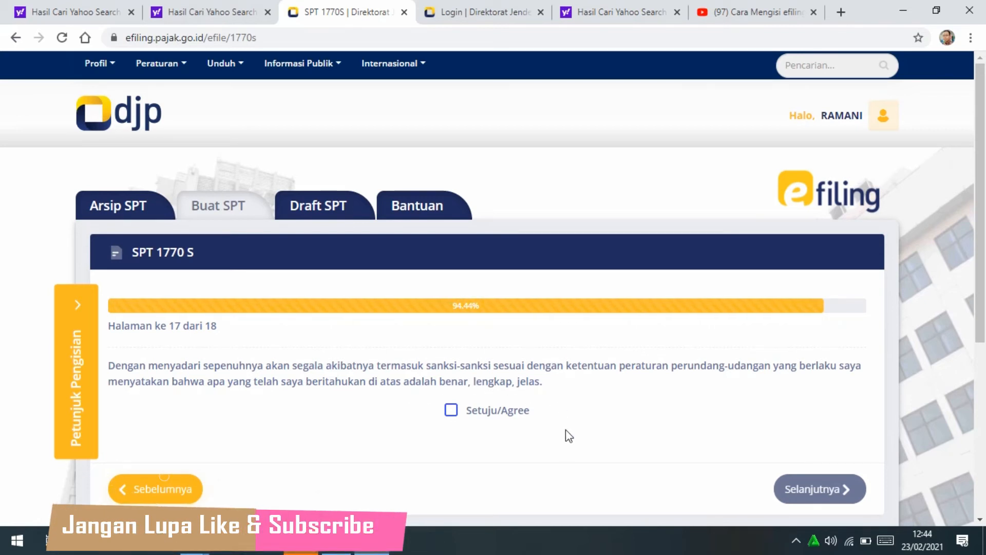
{"action": "left_click", "coordinate": [452, 416]}
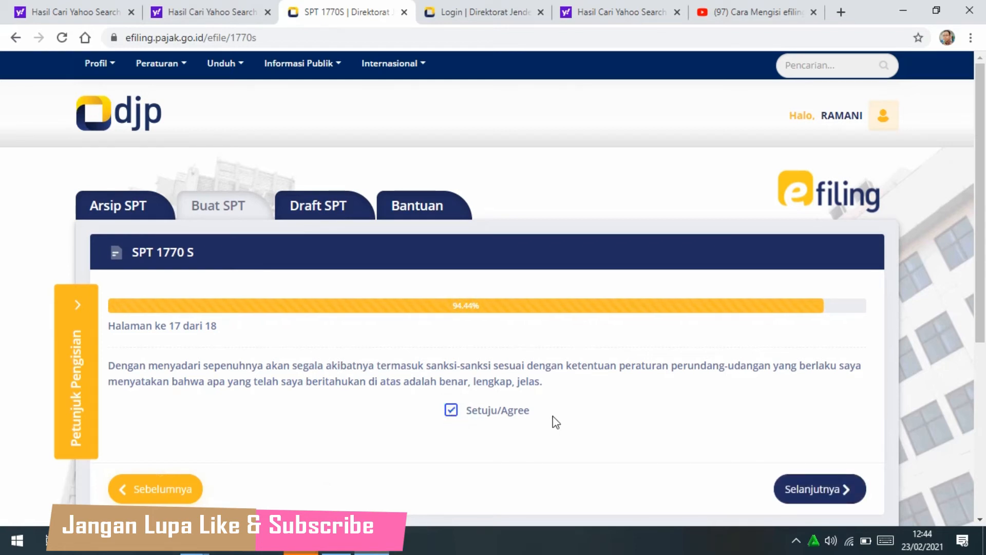
{"action": "left_click", "coordinate": [813, 497]}
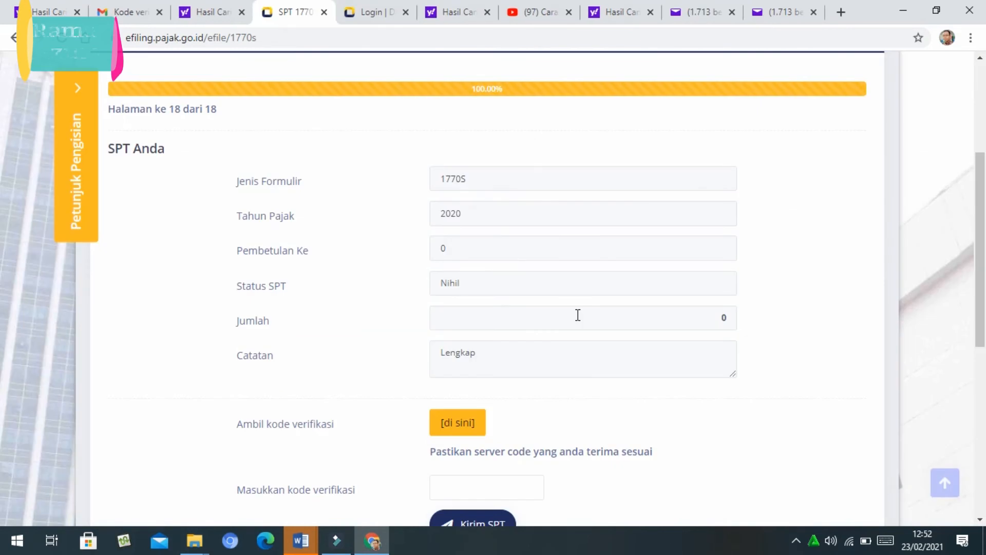
- Review the SPT Anda summary on page 18, including form type, tax year, status, amount and notes, plus the verification section
{"action": "scroll", "coordinate": [545, 305], "scroll_direction": "down", "scroll_amount": 1}
{"action": "scroll", "coordinate": [546, 309], "scroll_direction": "up", "scroll_amount": 1}
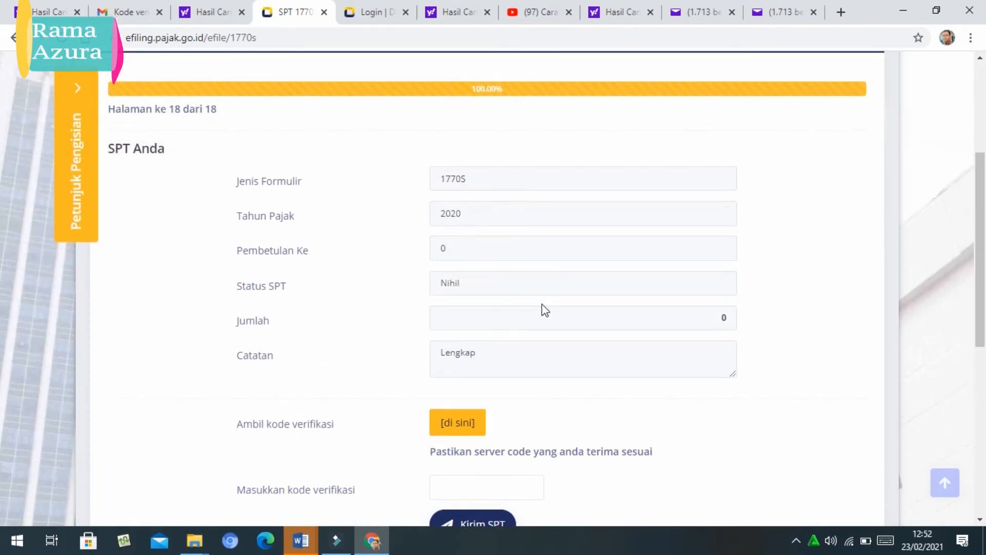
{"action": "scroll", "coordinate": [553, 276], "scroll_direction": "down", "scroll_amount": 2}
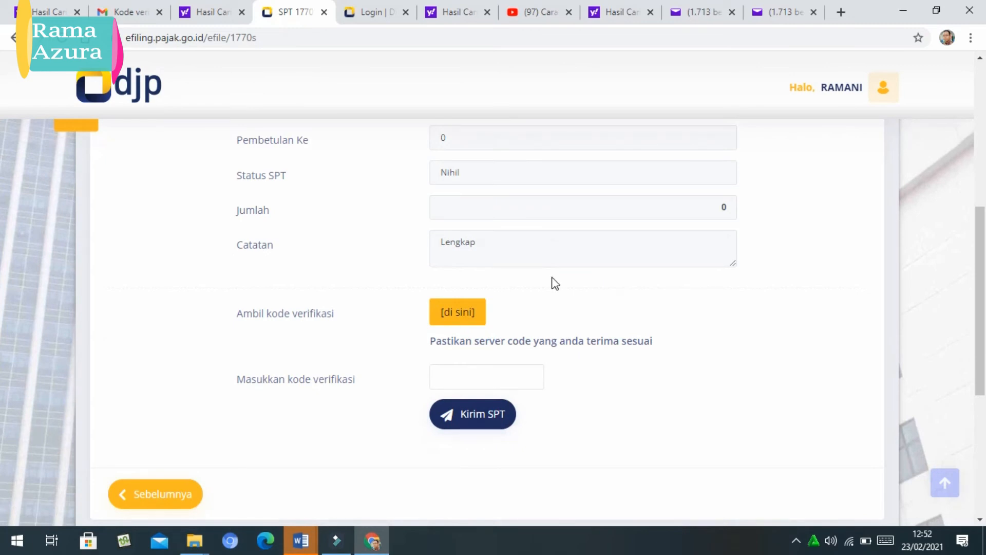
{"action": "scroll", "coordinate": [555, 283], "scroll_direction": "up", "scroll_amount": 2}
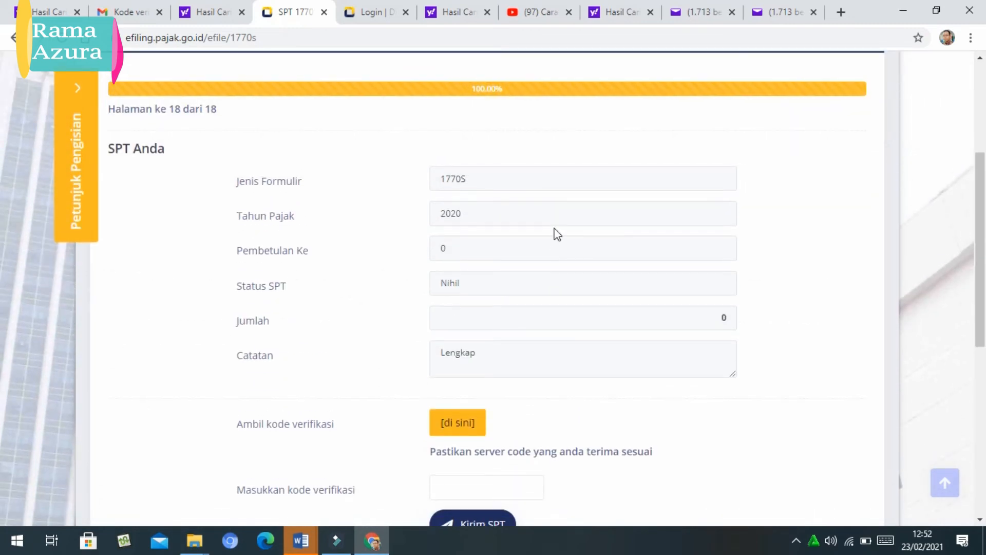
{"action": "scroll", "coordinate": [555, 250], "scroll_direction": "down", "scroll_amount": 1}
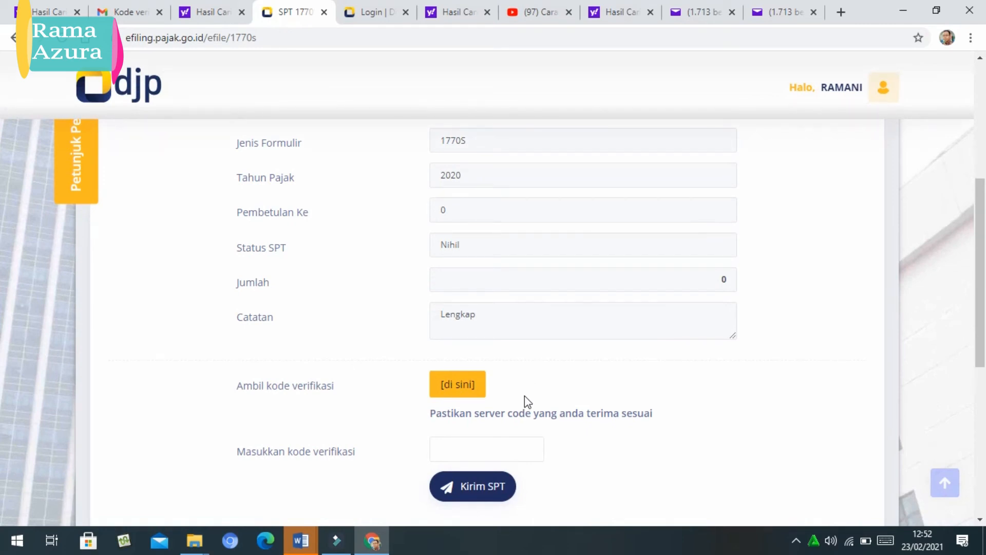
{"action": "scroll", "coordinate": [531, 405], "scroll_direction": "down", "scroll_amount": 2}
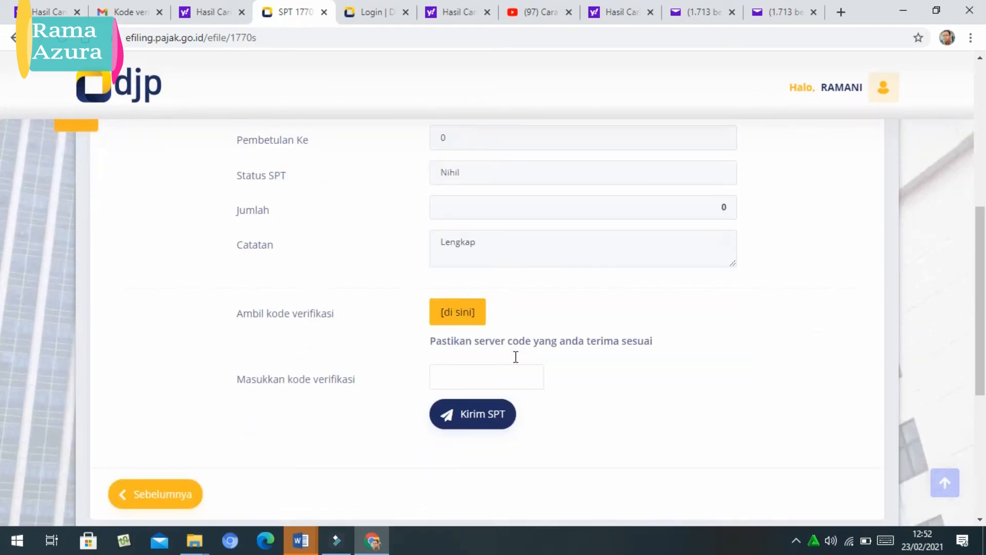
{"action": "scroll", "coordinate": [531, 352], "scroll_direction": "up", "scroll_amount": 3}
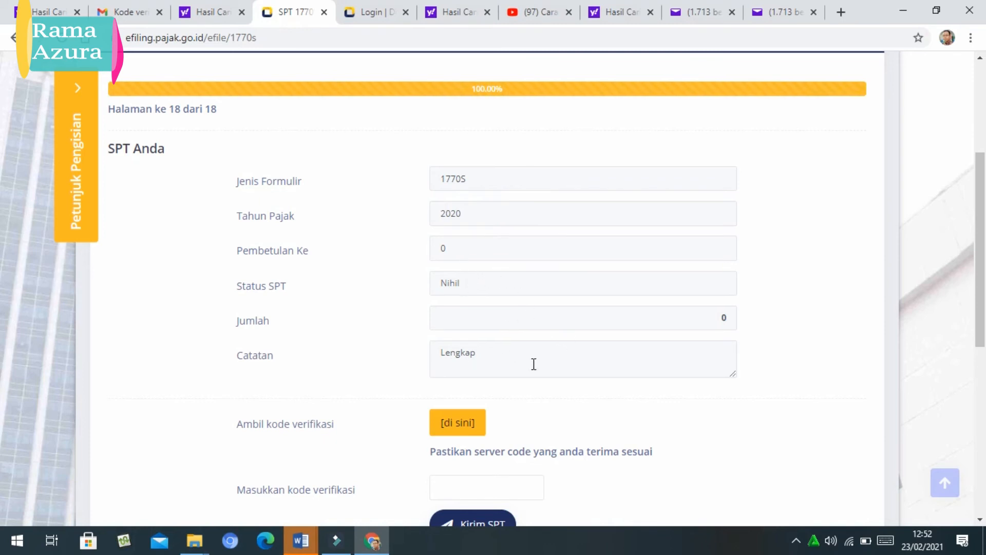
- Request the SPT verification code by email and acknowledge the delivery notice
{"action": "scroll", "coordinate": [534, 364], "scroll_direction": "down", "scroll_amount": 1}
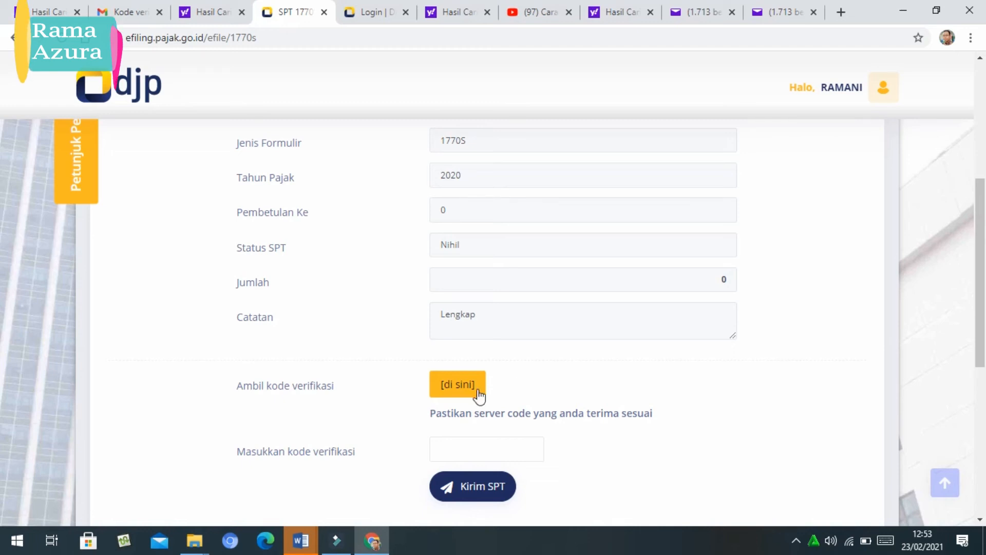
{"action": "left_click", "coordinate": [458, 390]}
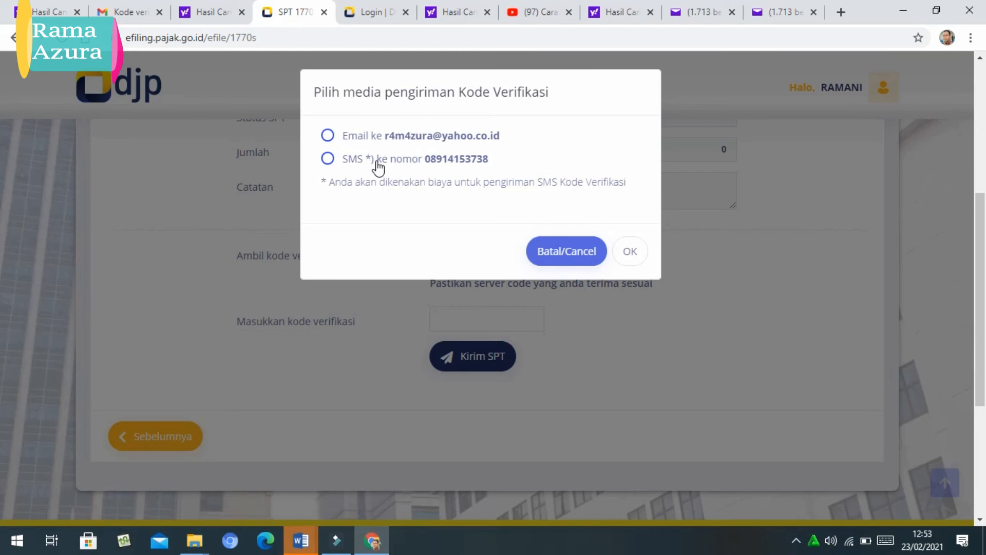
{"action": "left_click", "coordinate": [328, 137]}
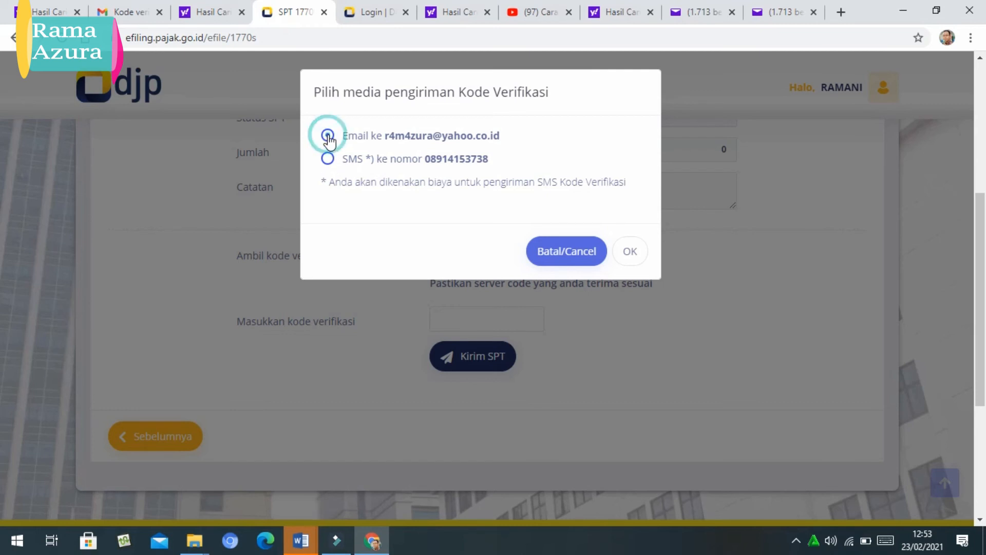
{"action": "left_click", "coordinate": [634, 253]}
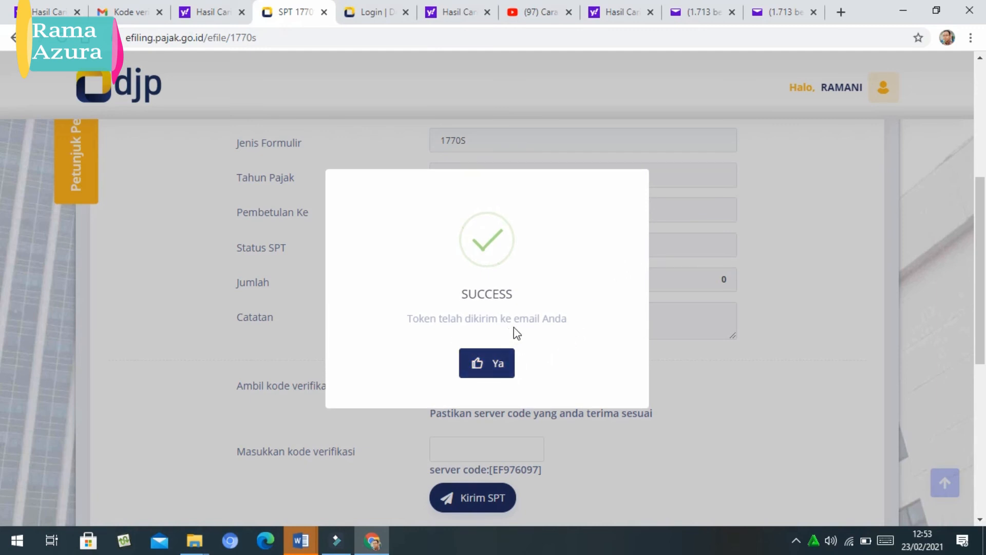
{"action": "left_click", "coordinate": [498, 363]}
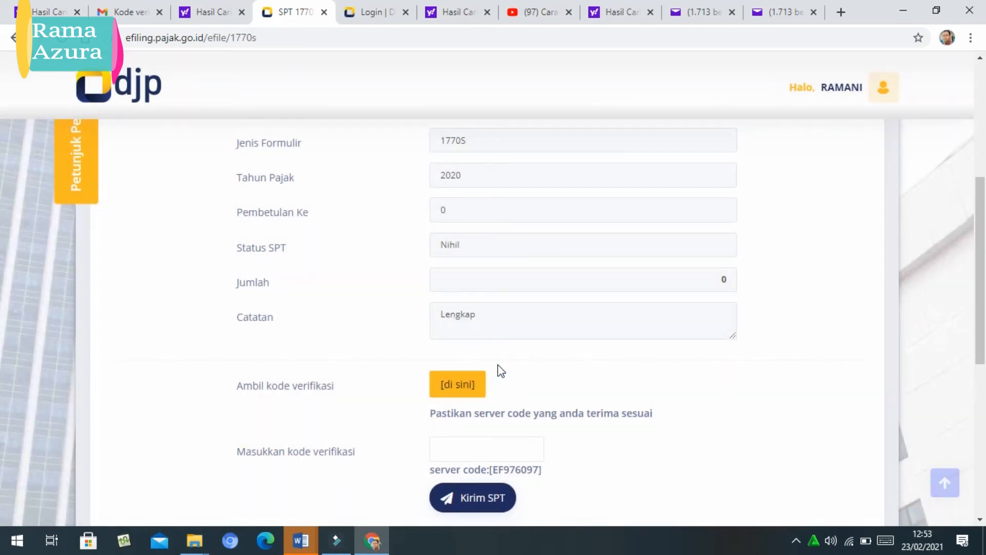
- Switch to Yahoo Mail, reload the inbox, and open the [e-Filing] Kode Verifikasi message, dismissing the notification requests
{"action": "left_click", "coordinate": [710, 11]}
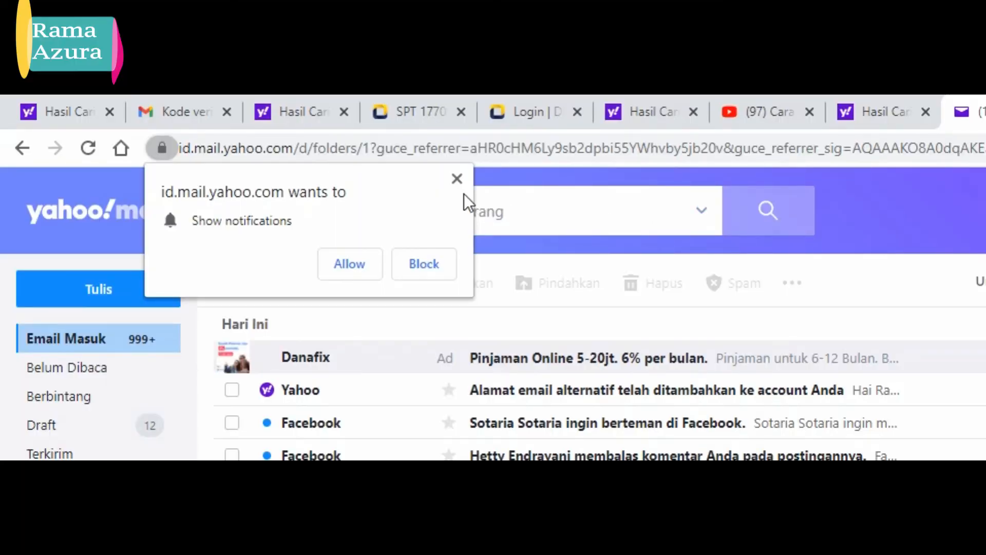
{"action": "left_click", "coordinate": [457, 179]}
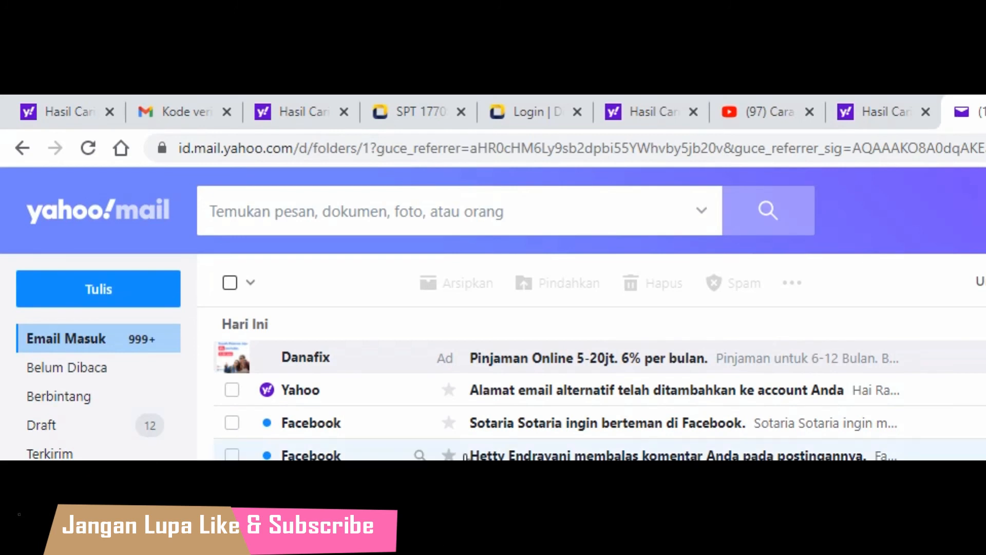
{"action": "left_click", "coordinate": [92, 148]}
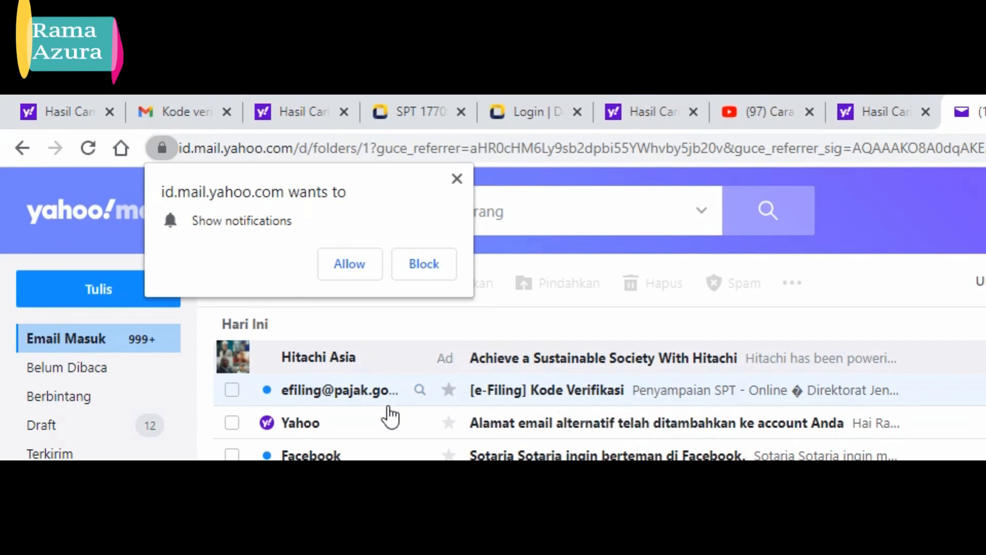
{"action": "left_click", "coordinate": [563, 402]}
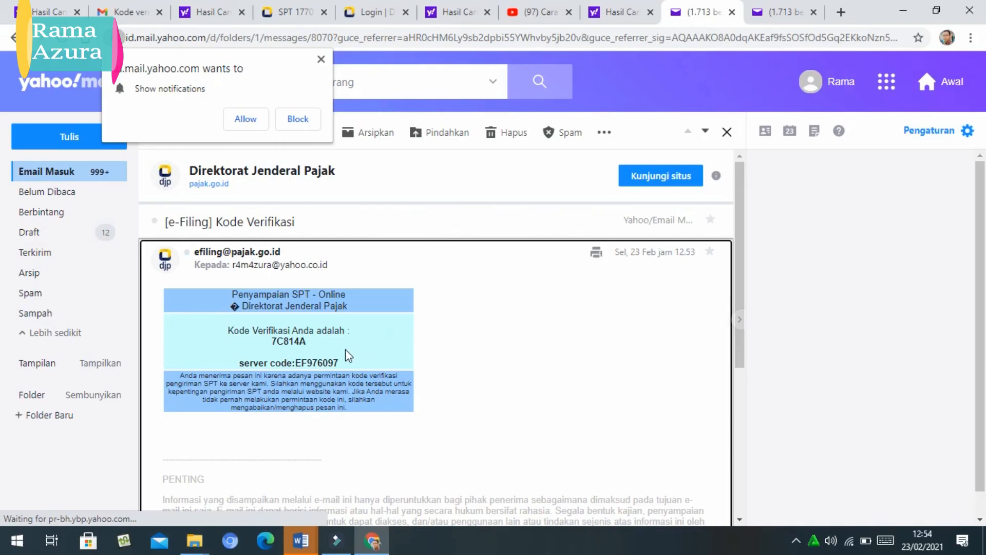
{"action": "left_click", "coordinate": [321, 59]}
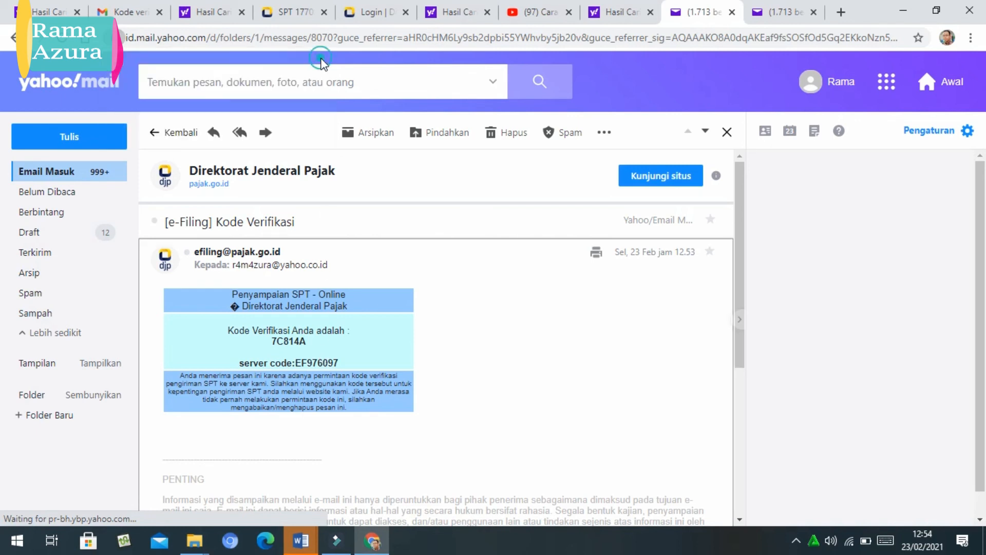
- Compare the server code on the SPT submission page with the one in the verification email
{"action": "left_click", "coordinate": [309, 17]}
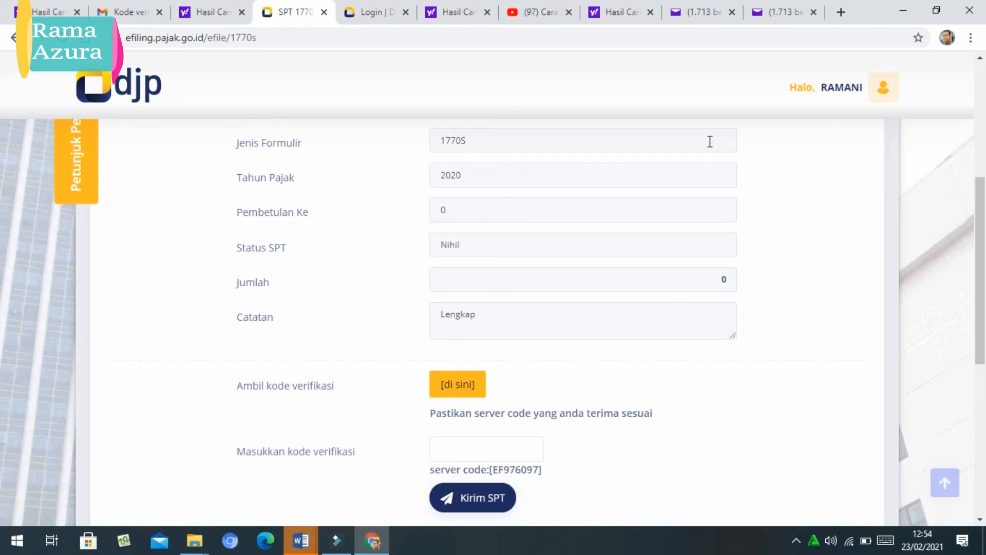
{"action": "left_click", "coordinate": [779, 11]}
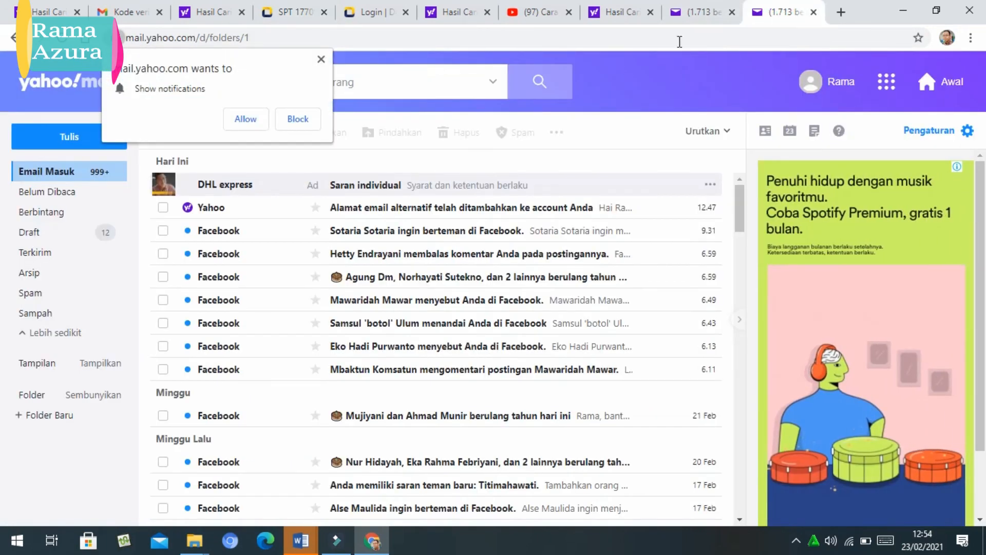
{"action": "left_click", "coordinate": [696, 14]}
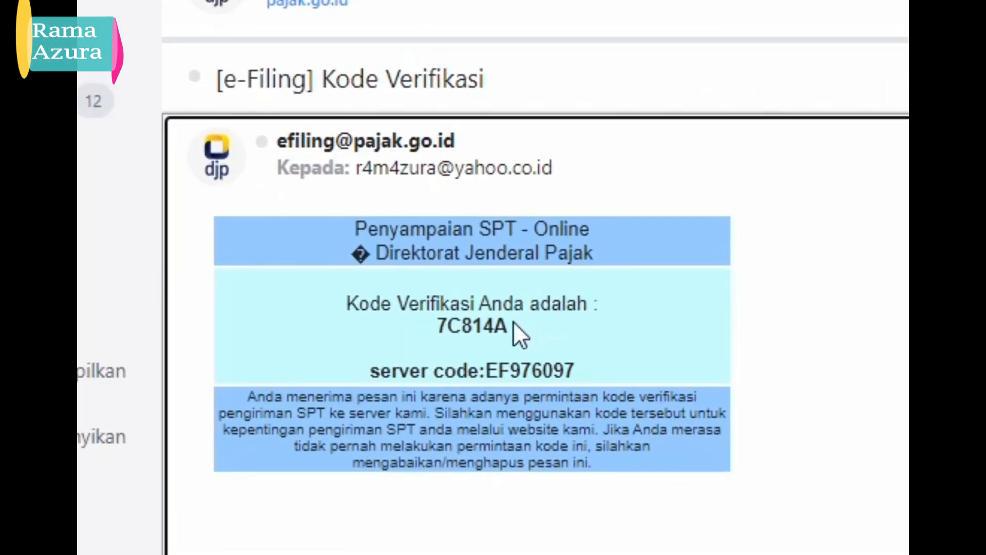
- Copy the verification code from the [e-Filing] Kode Verifikasi email and paste it into the Masukkan kode verifikasi field on the e-Filing SPT page
{"action": "left_click_drag", "start_coordinate": [508, 325], "coordinate": [444, 325]}
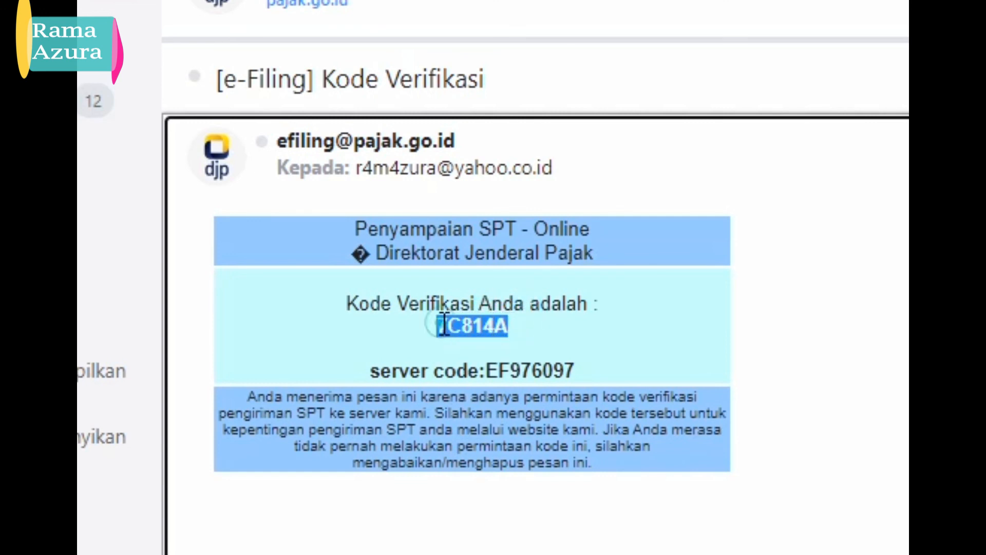
{"action": "right_click", "coordinate": [441, 323]}
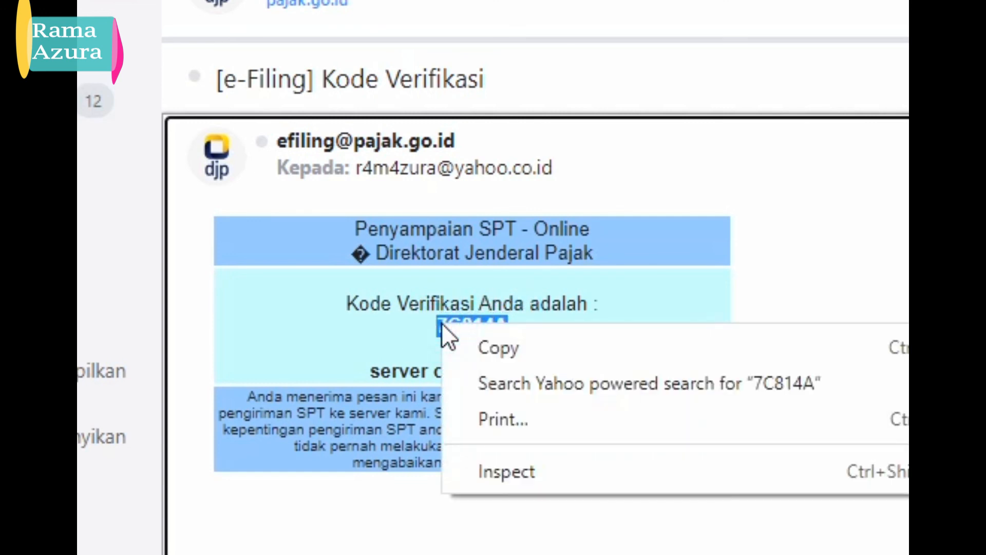
{"action": "left_click", "coordinate": [500, 347]}
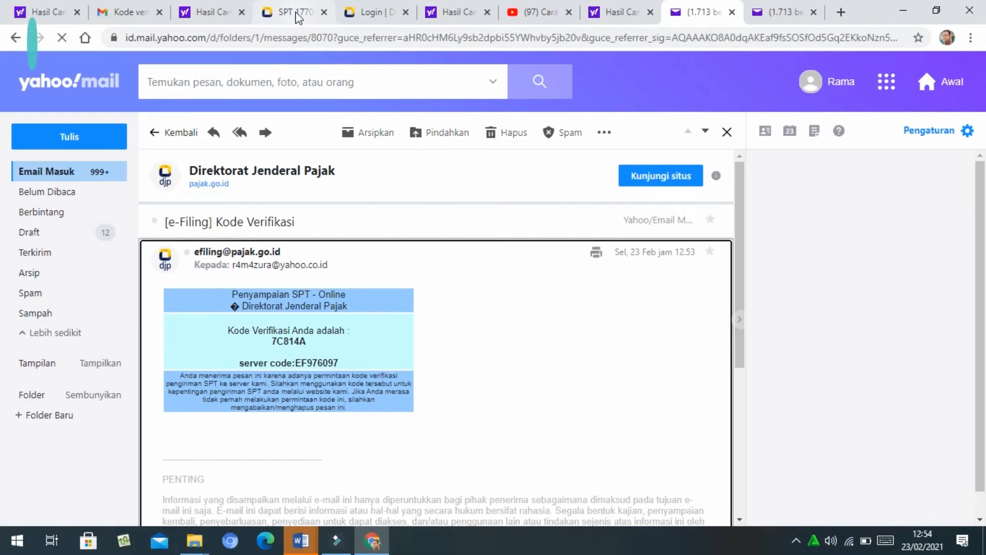
{"action": "left_click", "coordinate": [374, 117]}
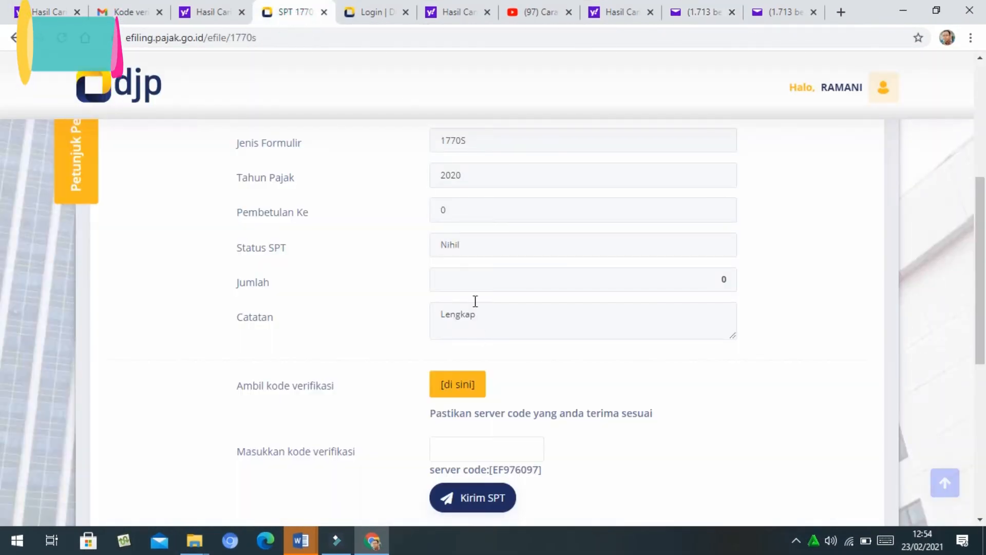
{"action": "scroll", "coordinate": [473, 309], "scroll_direction": "down", "scroll_amount": 3}
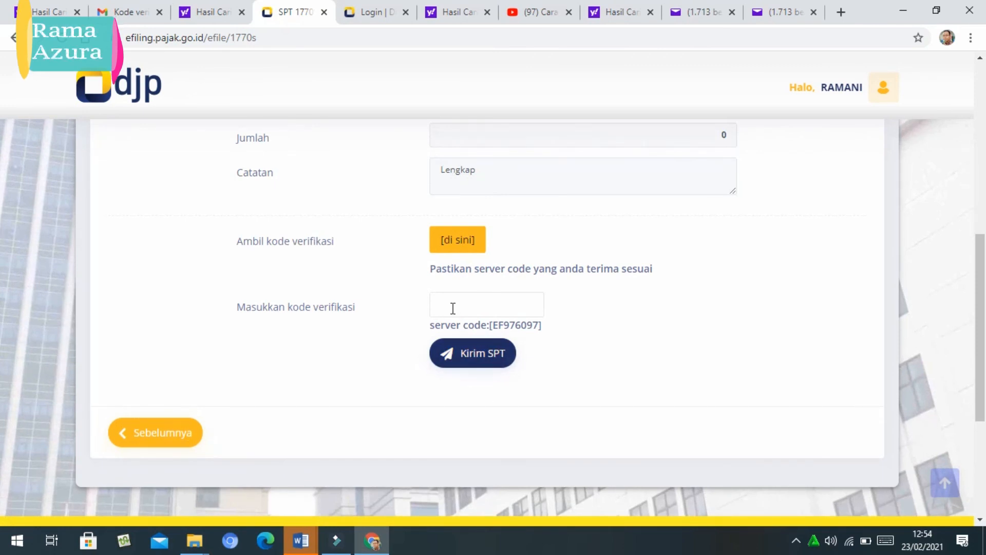
{"action": "left_click", "coordinate": [451, 308]}
{"action": "right_click", "coordinate": [452, 308]}
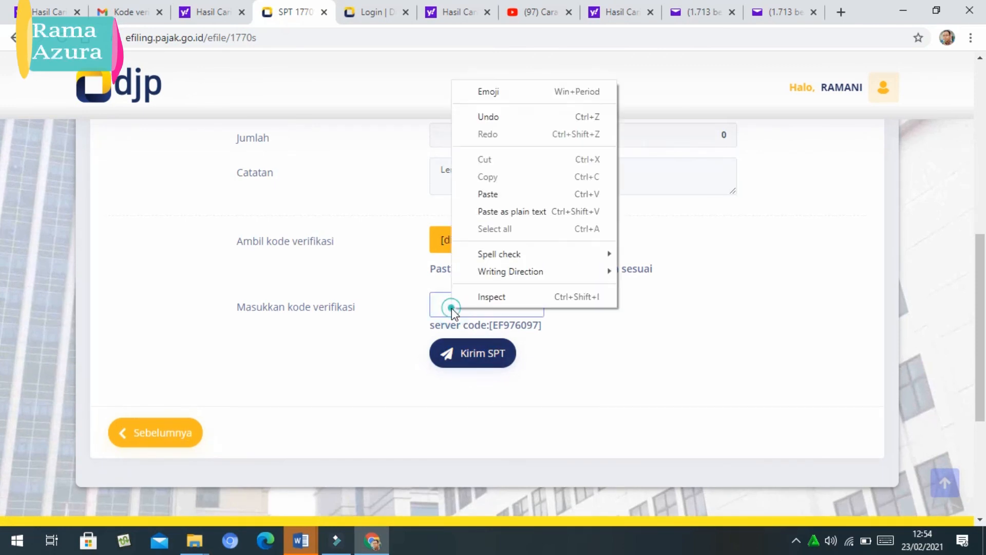
{"action": "left_click", "coordinate": [482, 195]}
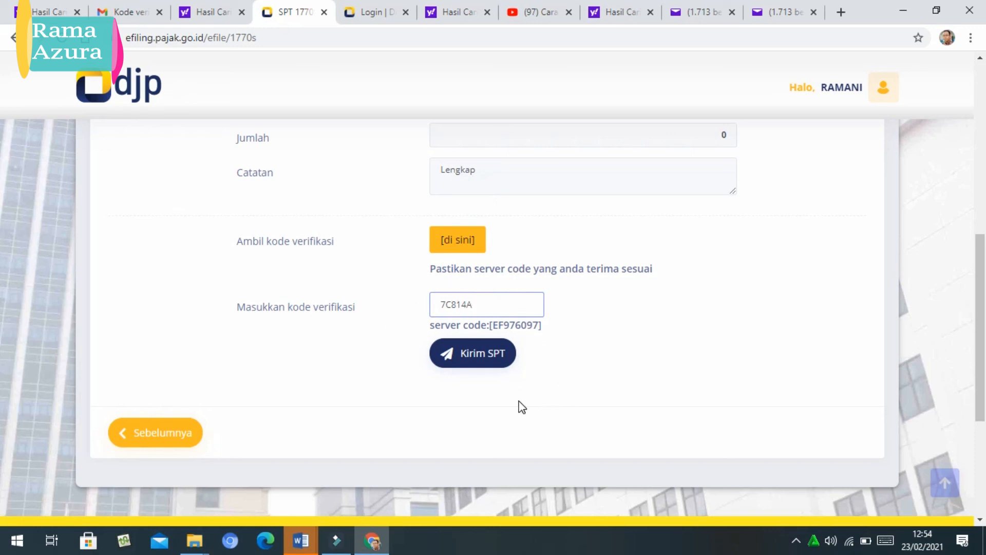
- Submit the SPT and rate the e-Filing service as Puas
{"action": "left_click", "coordinate": [480, 358]}
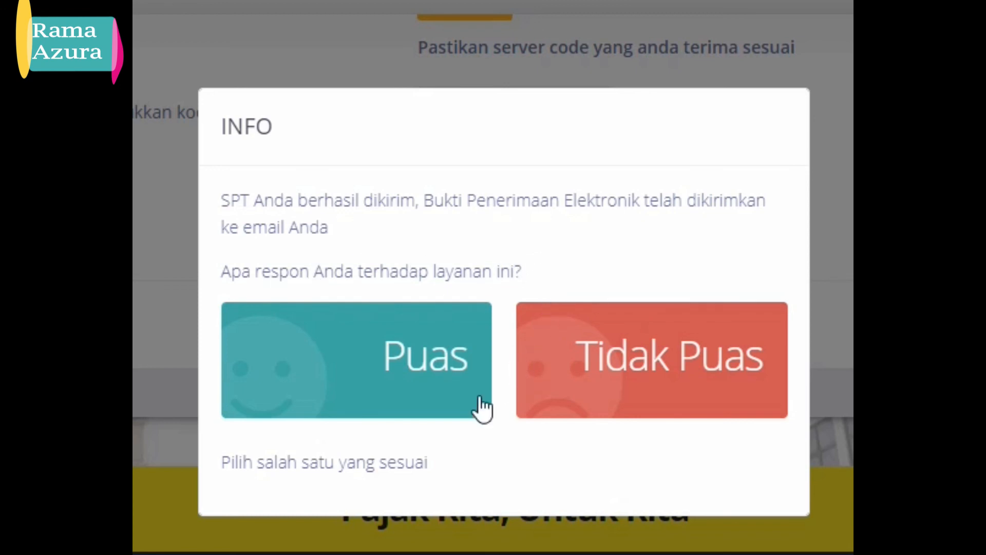
{"action": "left_click", "coordinate": [403, 379]}
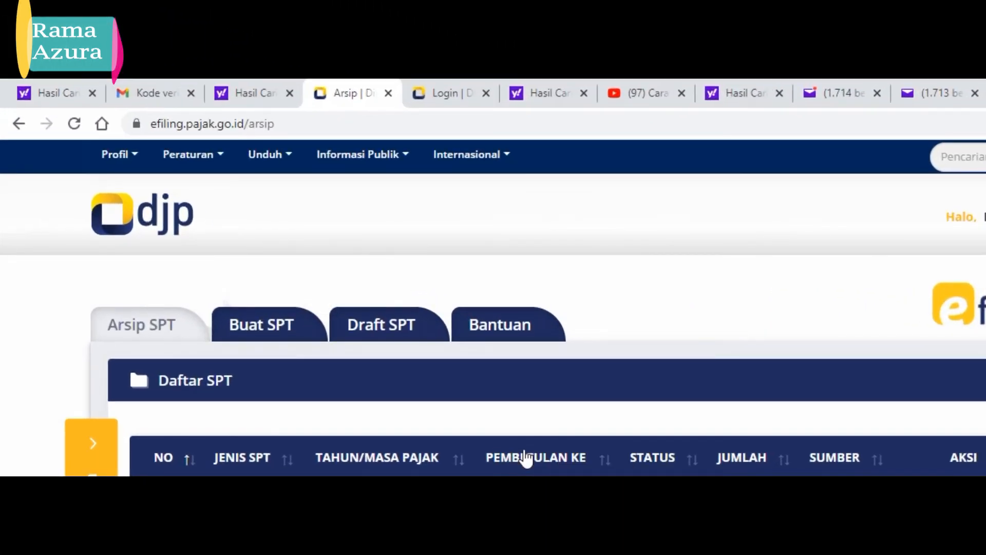
- Switch to the Yahoo Mail inbox, dismiss the notification request, reload, and open the [e-Filing] Bukti Penerimaan Elektronik message
{"action": "left_click", "coordinate": [942, 92]}
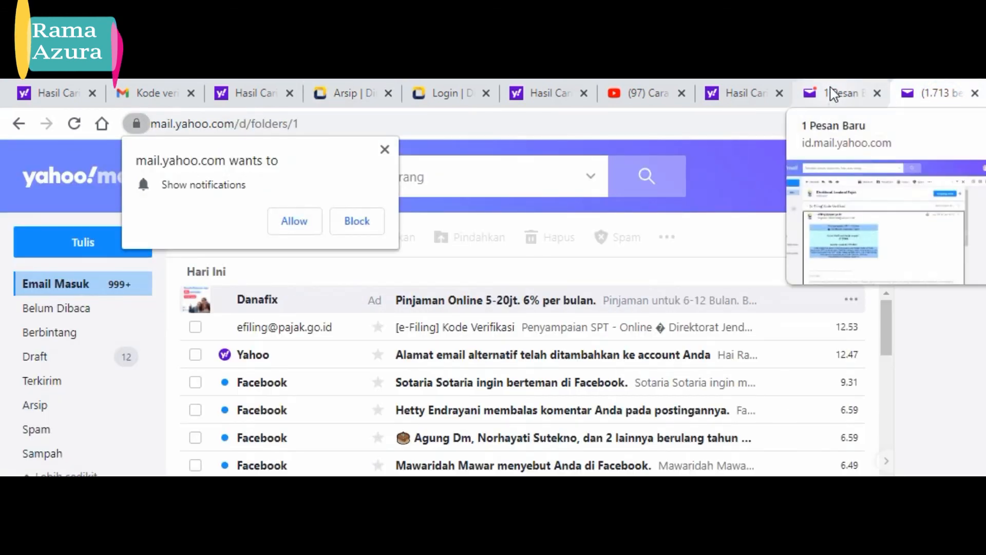
{"action": "left_click", "coordinate": [842, 94]}
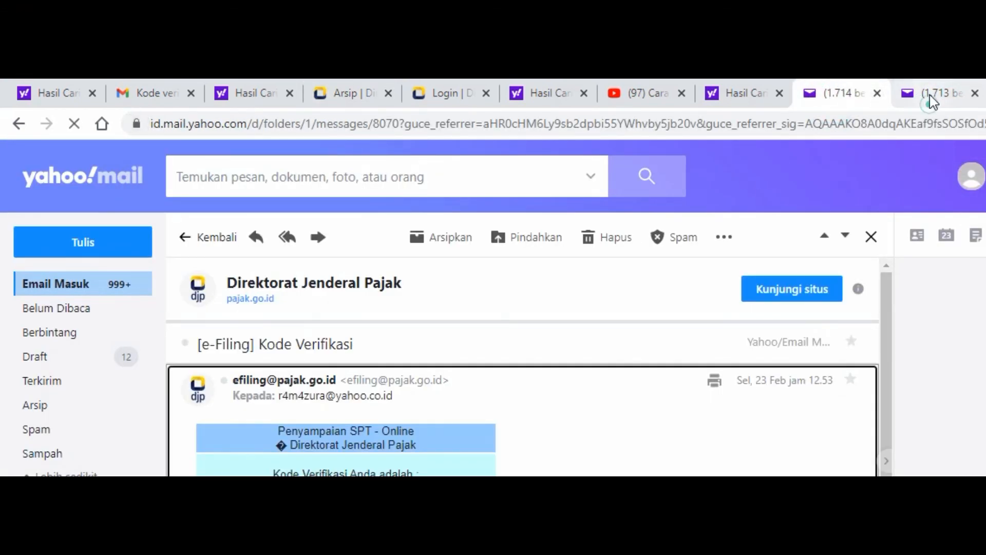
{"action": "left_click", "coordinate": [932, 97]}
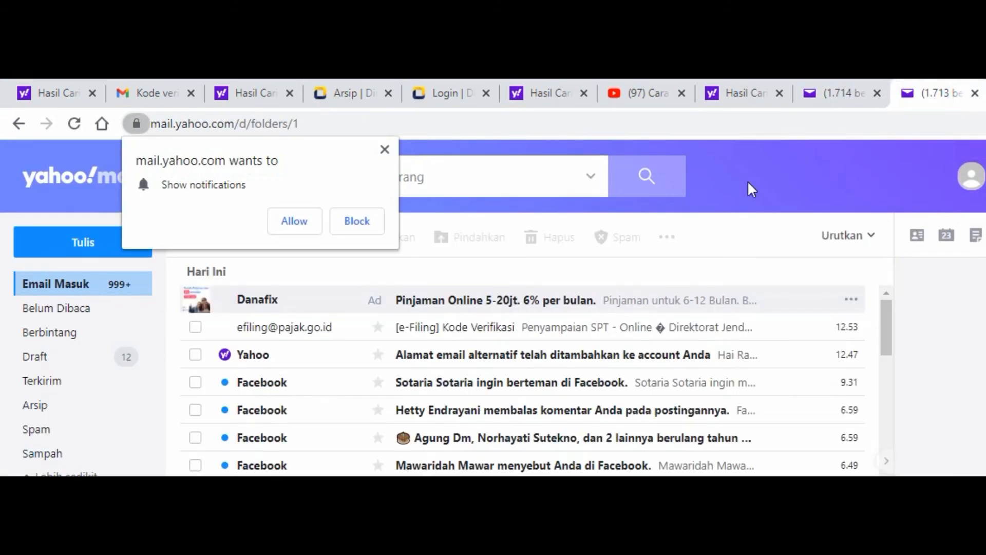
{"action": "left_click", "coordinate": [384, 153]}
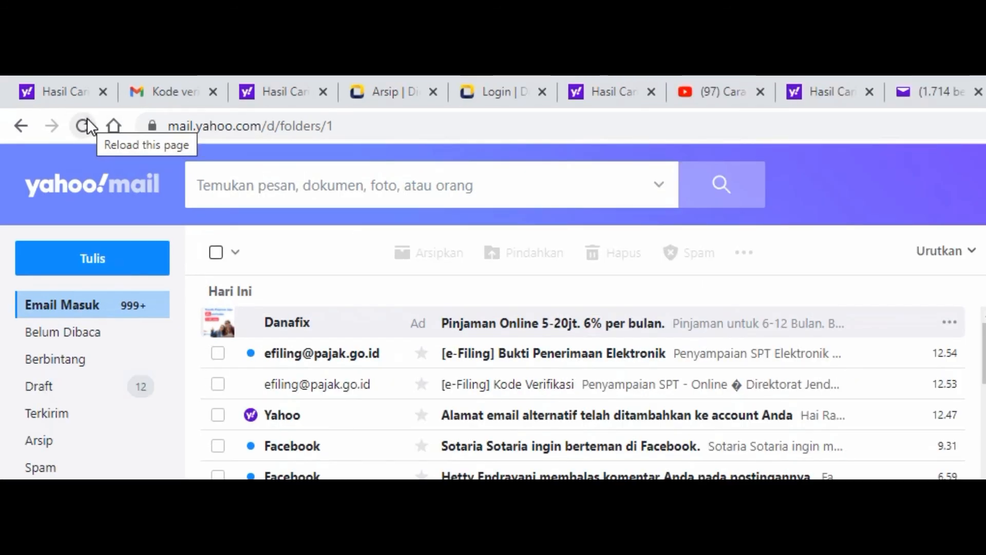
{"action": "left_click", "coordinate": [88, 119]}
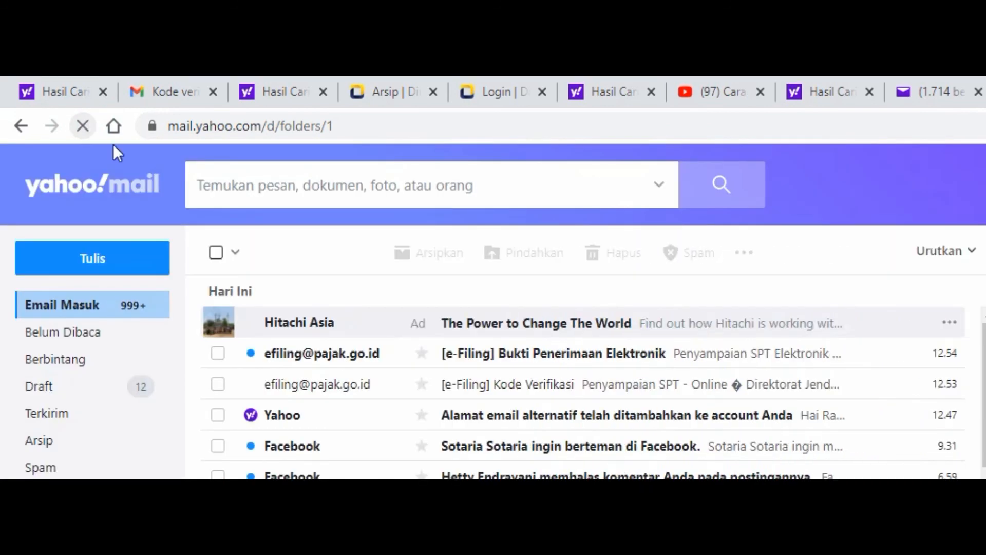
{"action": "left_click", "coordinate": [580, 354]}
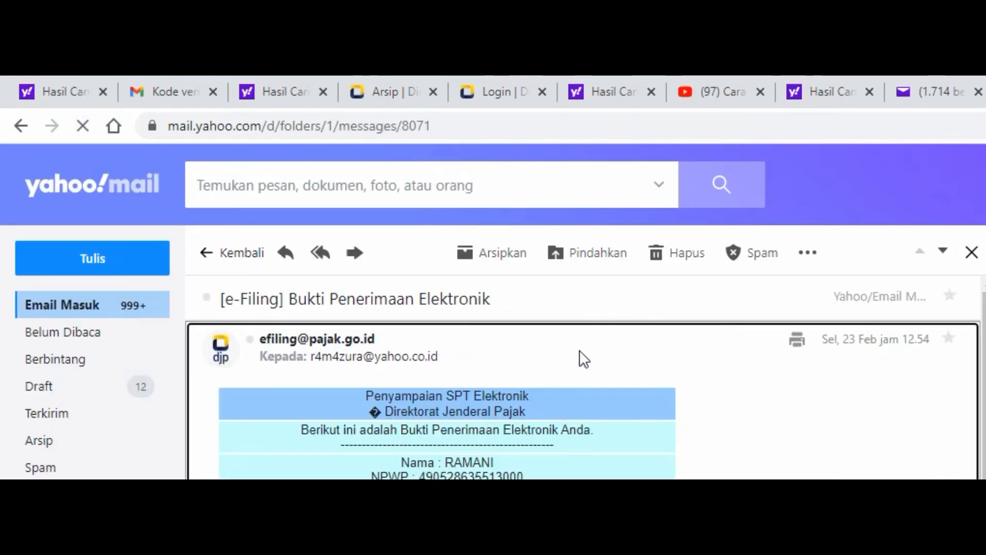